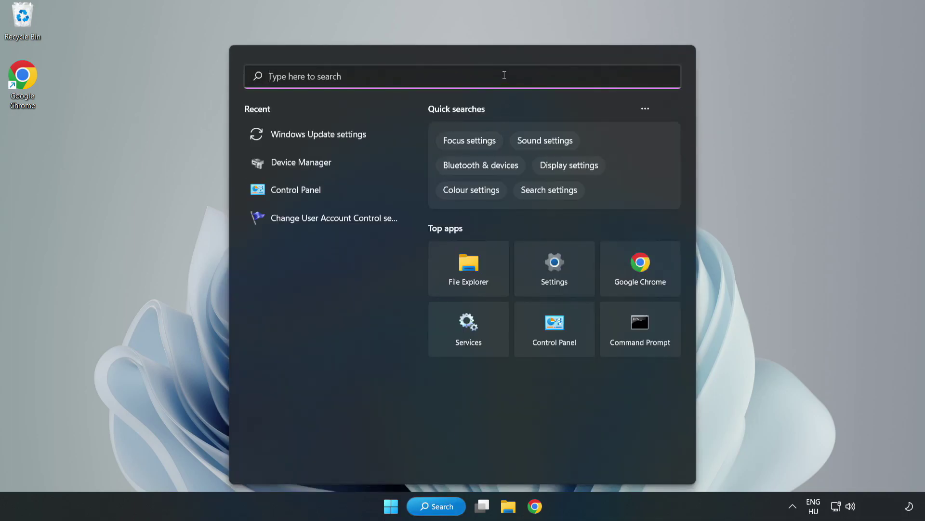
- Search Windows for "device manager", open Device Manager and move its window toward the middle of the desktop
type("device")
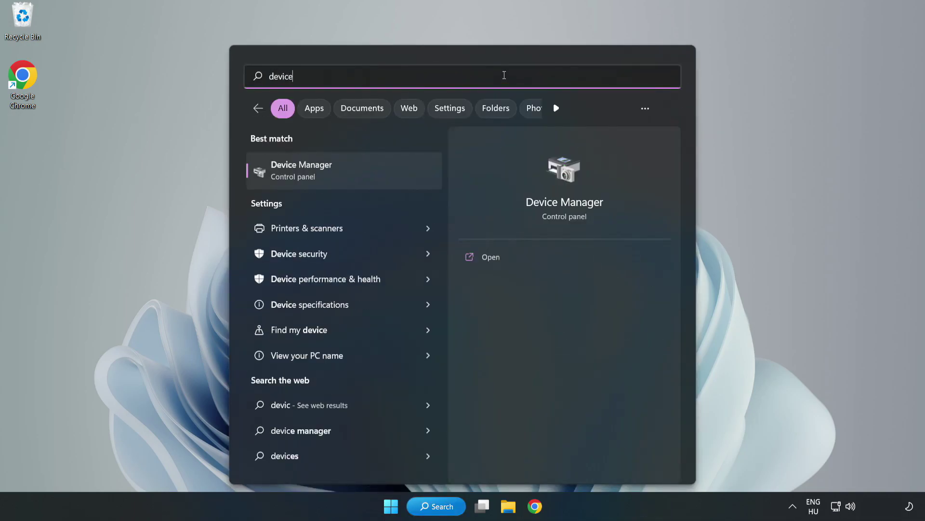
type(" manager")
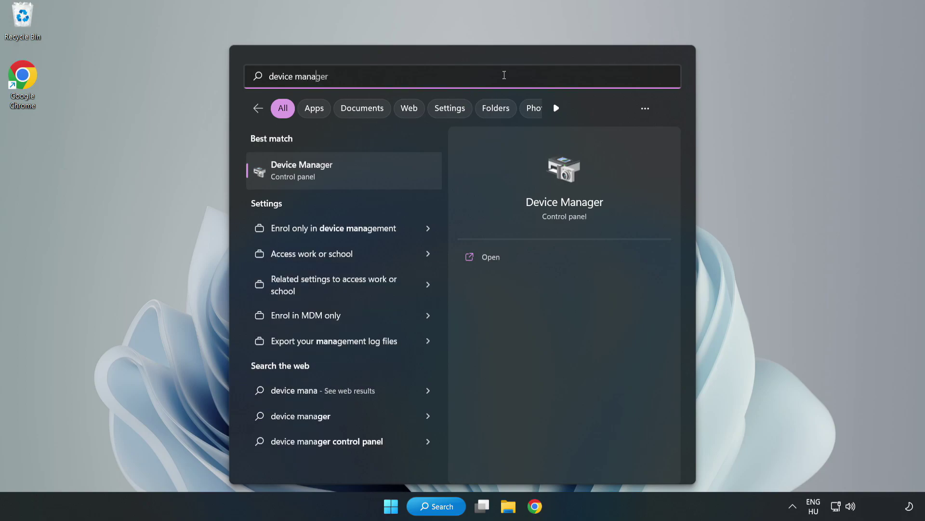
left_click(345, 179)
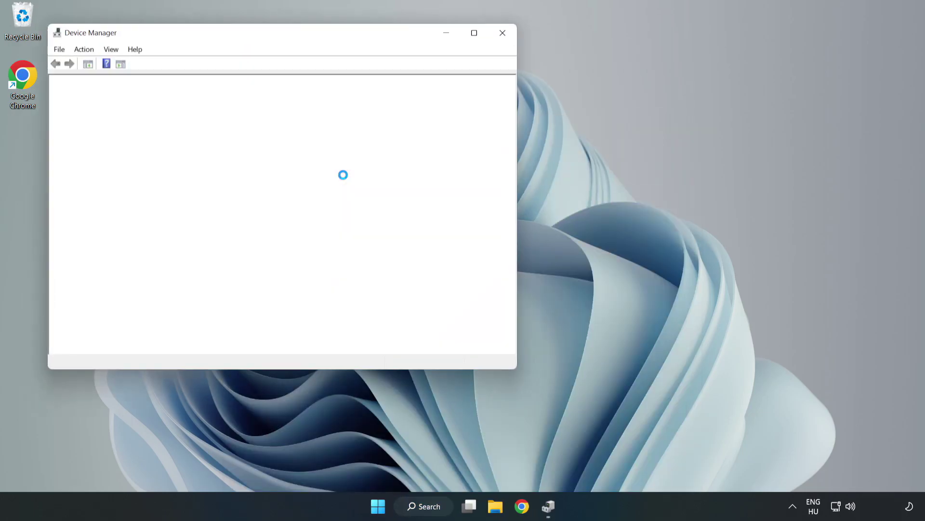
left_click_drag(249, 35, 415, 84)
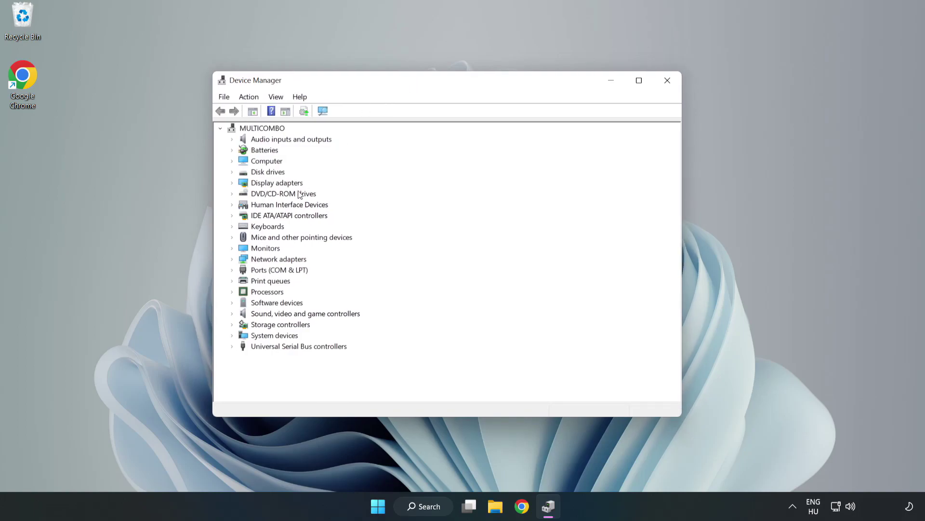
- Update the VMware SVGA 3D display adapter's driver with the automatic driver search, and close Device Manager
left_click(249, 185)
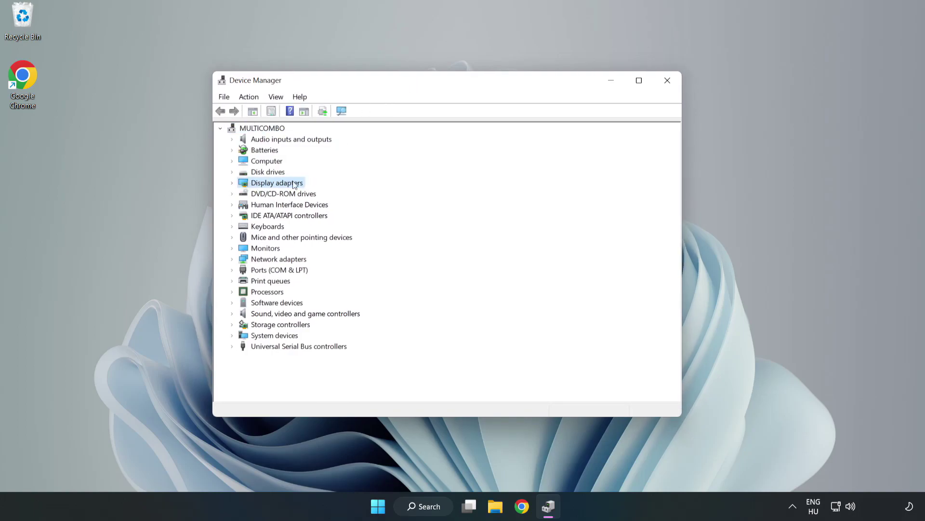
left_click(232, 183)
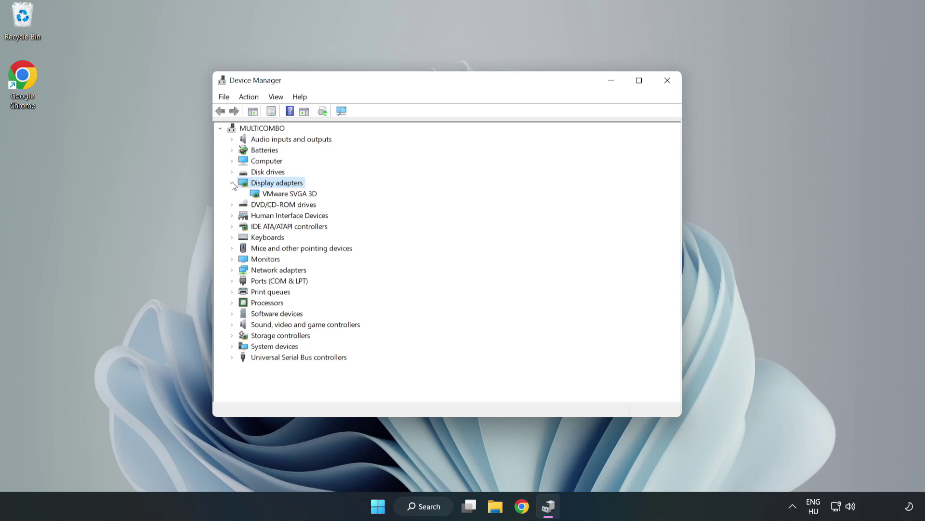
left_click(257, 194)
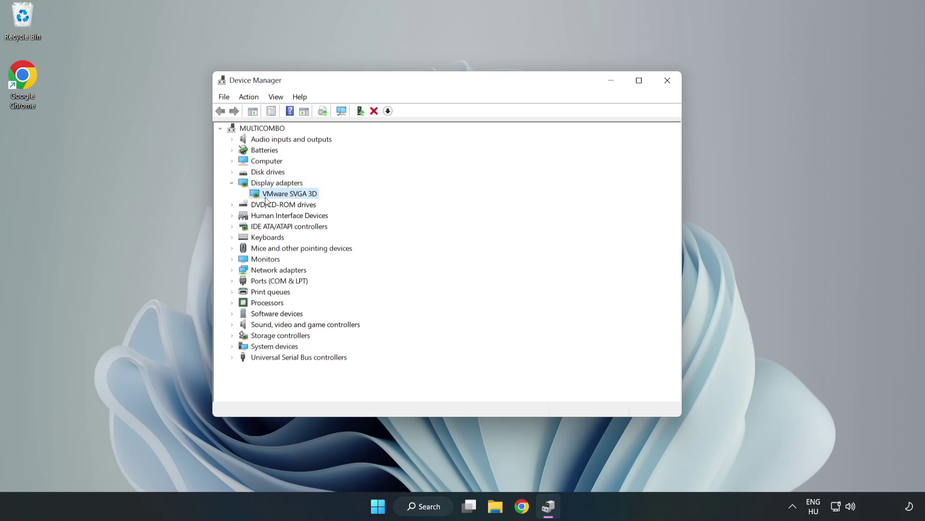
right_click(288, 198)
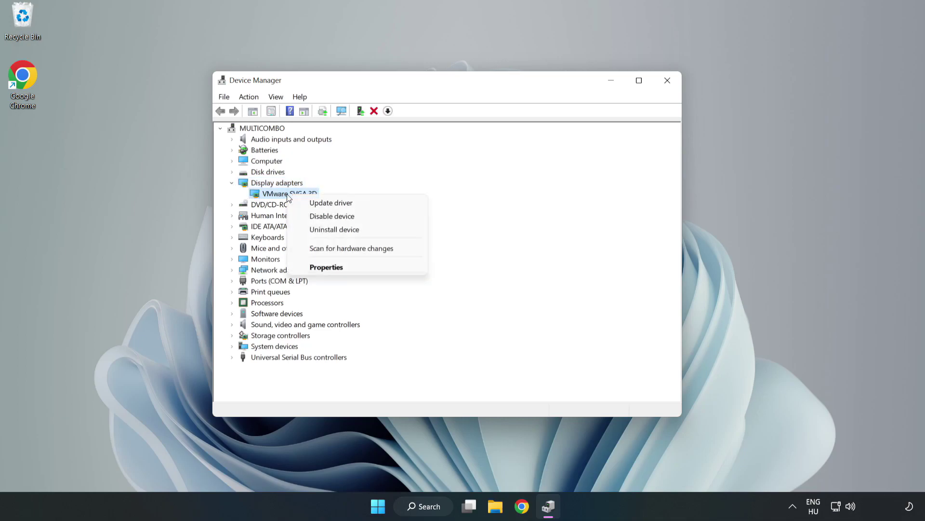
left_click(359, 207)
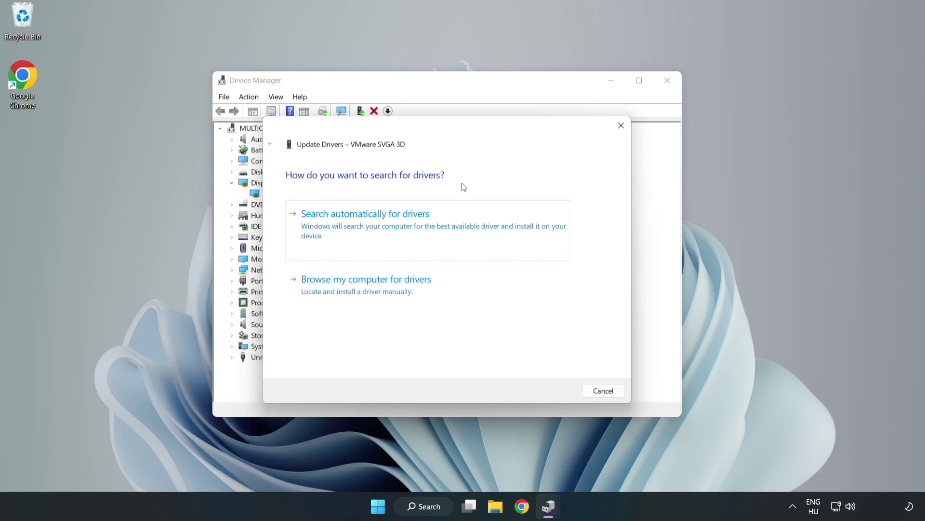
left_click(367, 222)
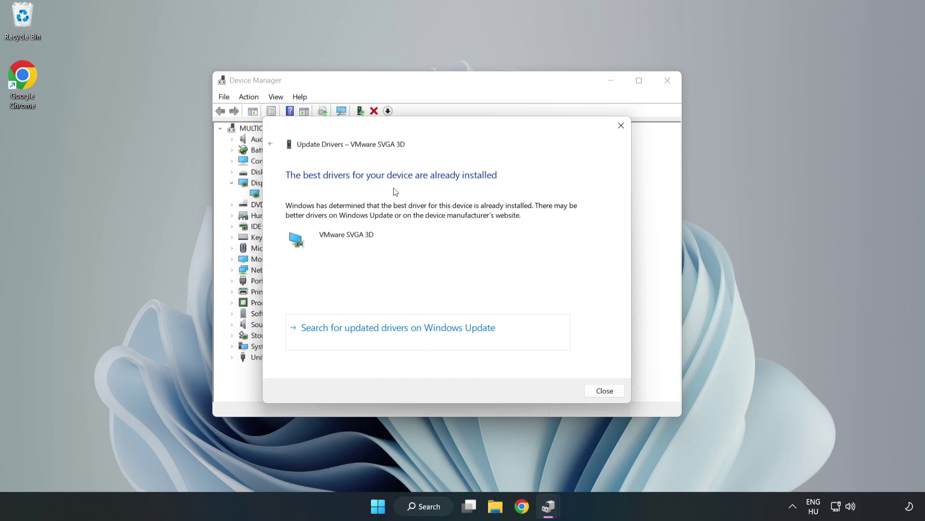
left_click(608, 390)
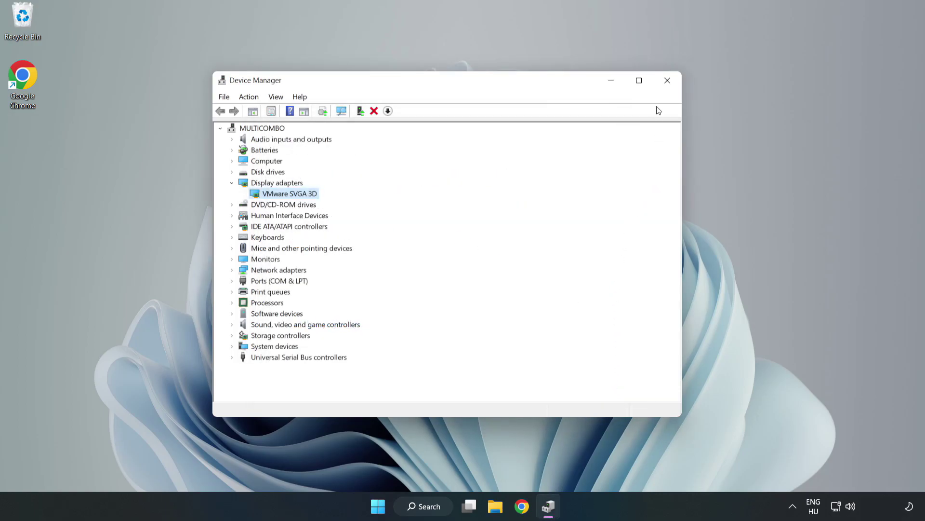
left_click(668, 80)
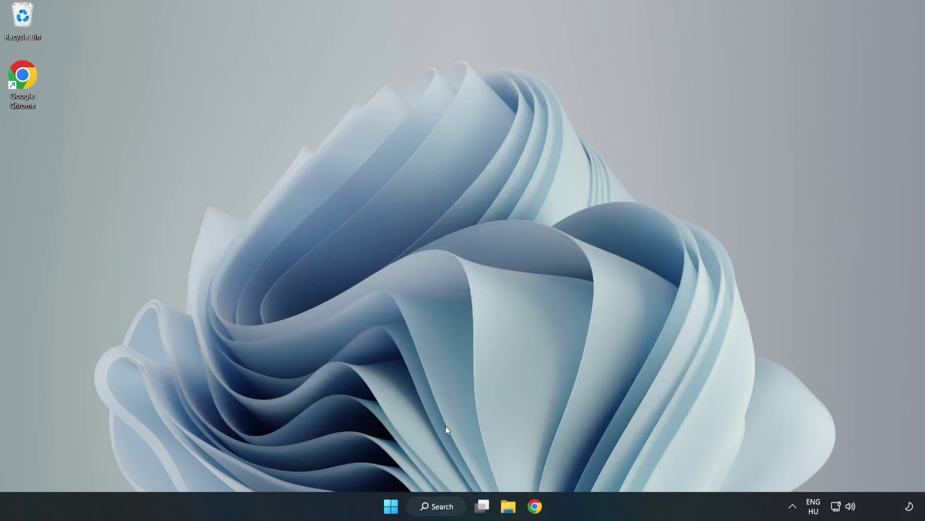
- Open the Windows Update settings in a maximized window, check for updates and close Settings
left_click(436, 507)
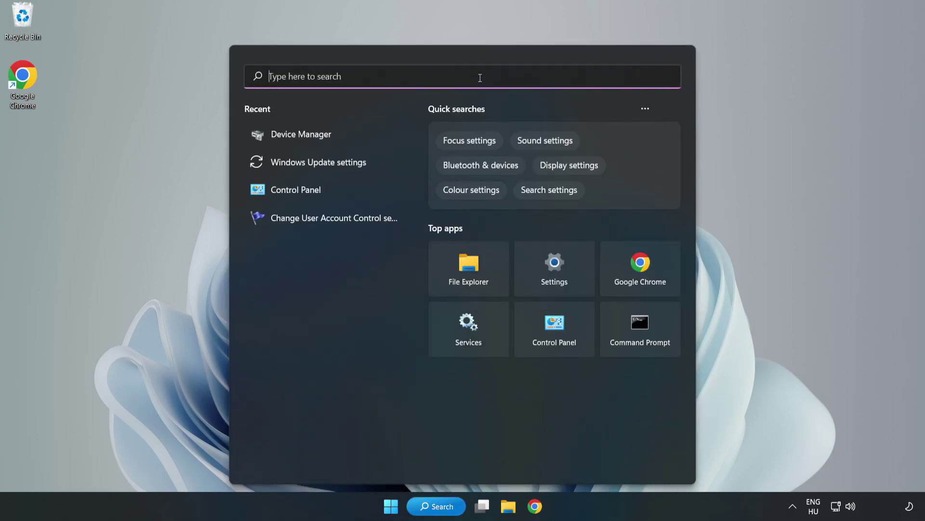
type("updates")
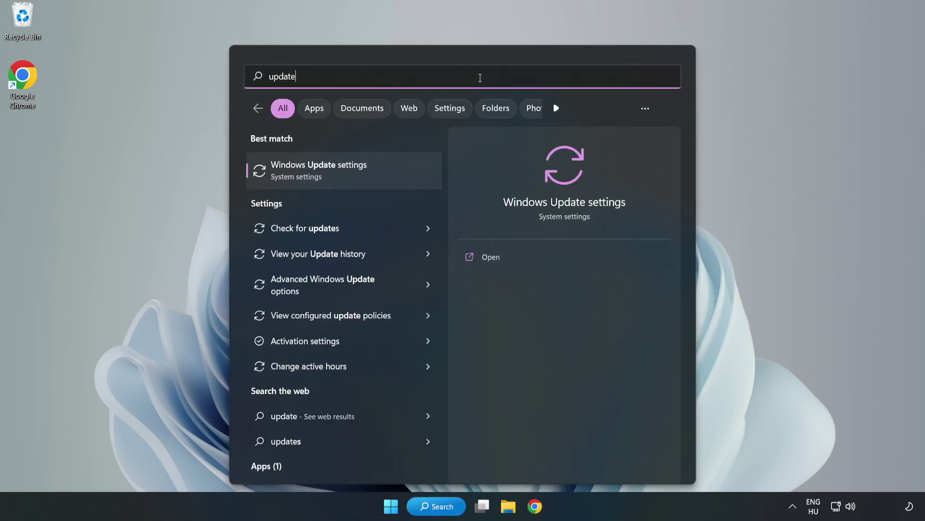
left_click(331, 175)
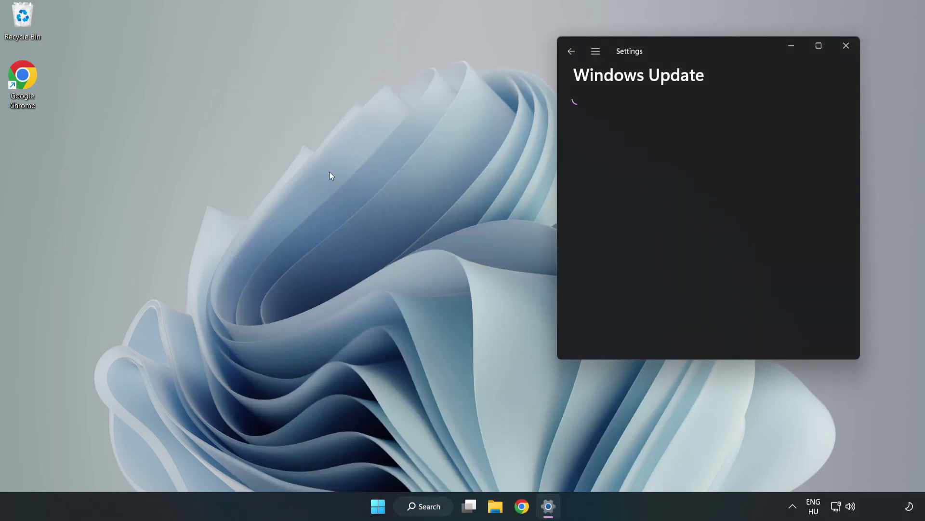
left_click(822, 44)
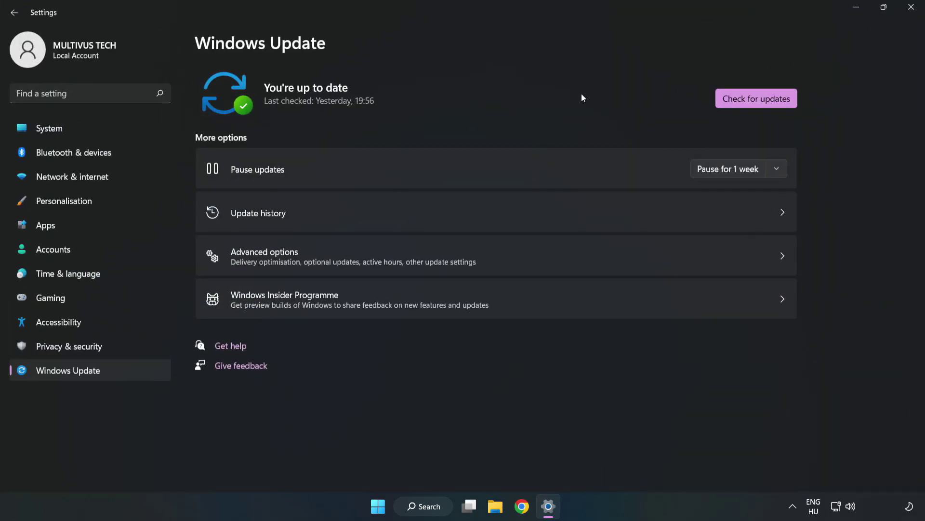
left_click(759, 100)
left_click(911, 7)
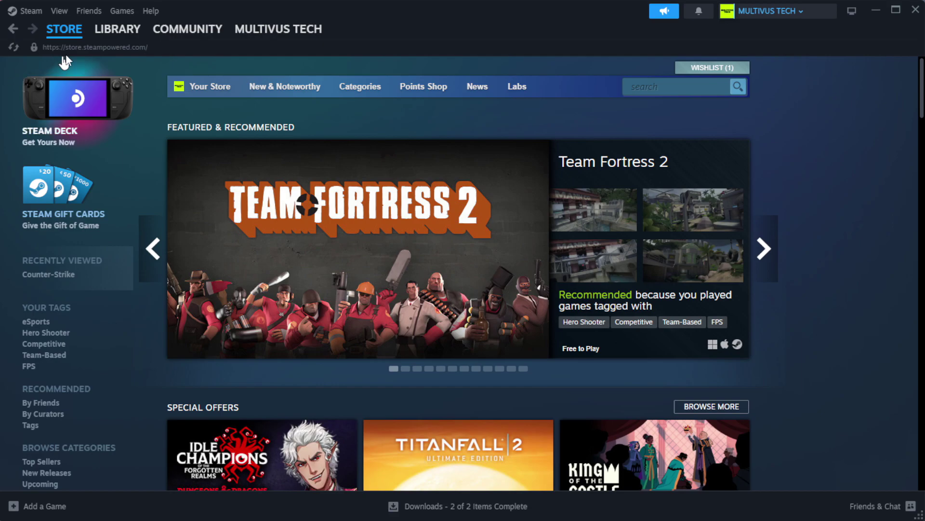
- In the Steam library, open the properties of the favorite game YOUR NOT WORKING GAME and verify the integrity of its installed files
mouse_move(114, 34)
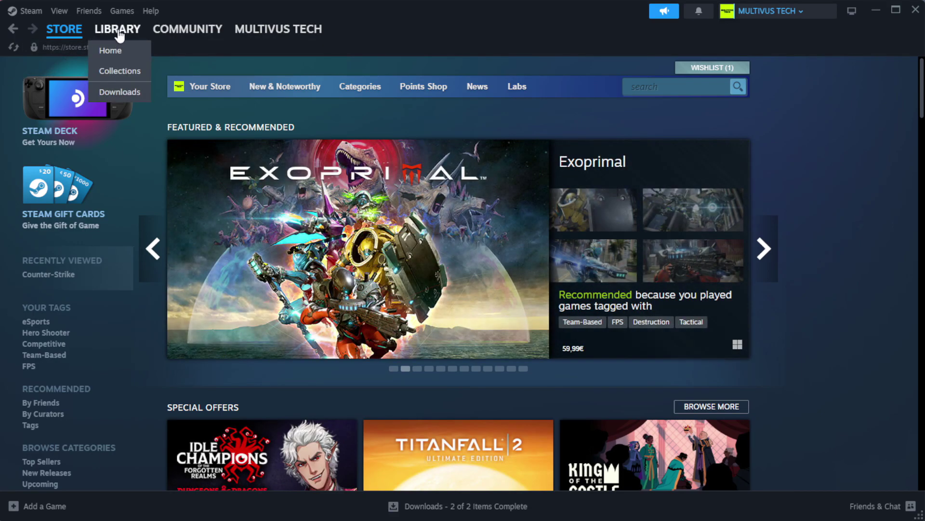
left_click(133, 52)
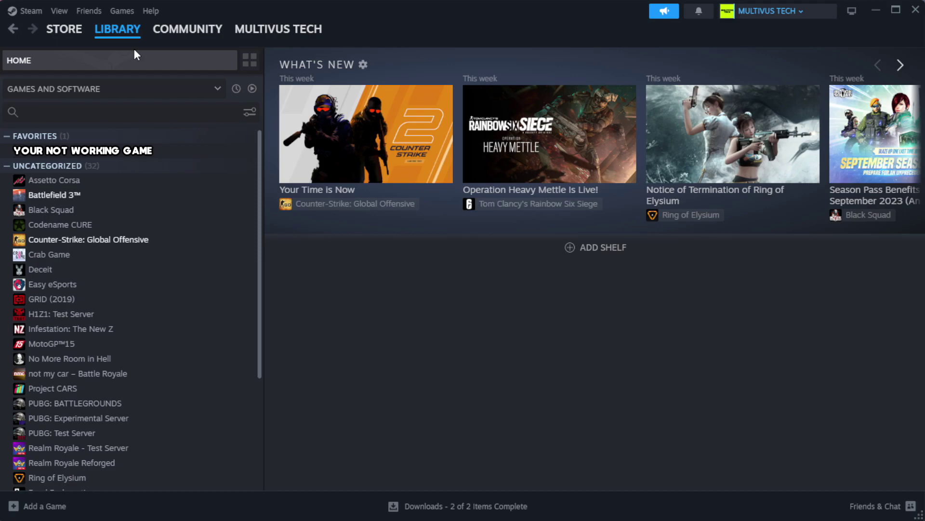
right_click(228, 152)
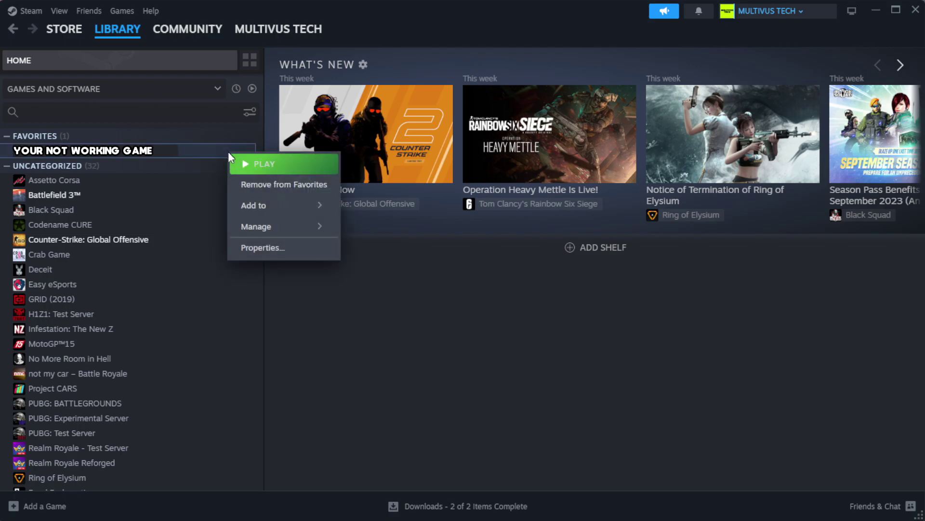
left_click(293, 256)
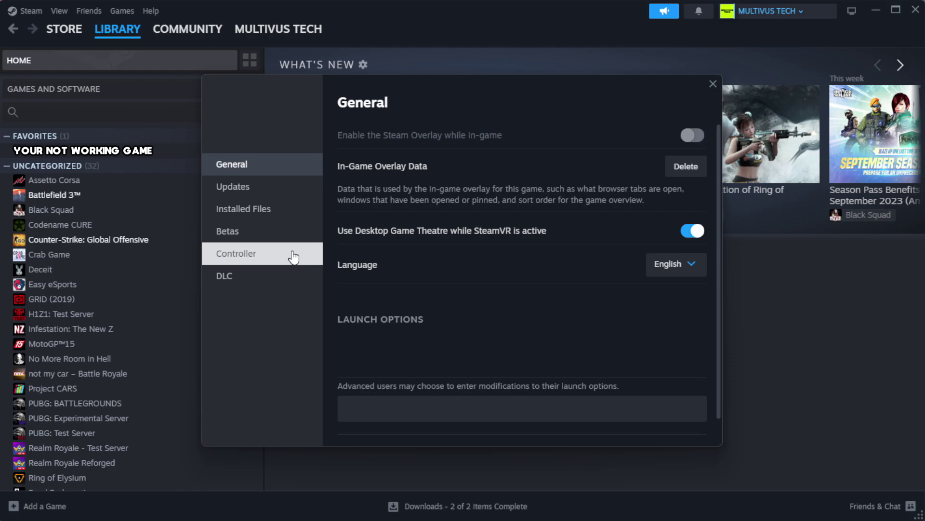
left_click(305, 219)
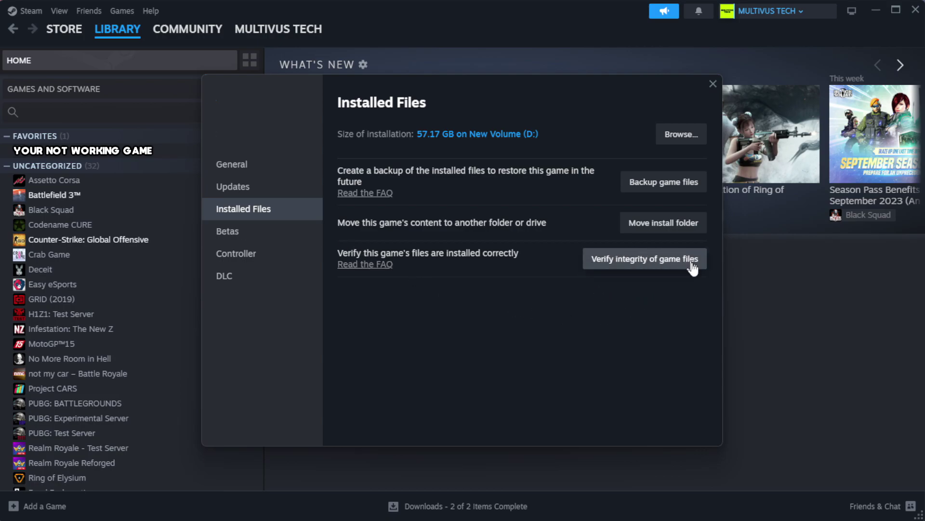
left_click(651, 269)
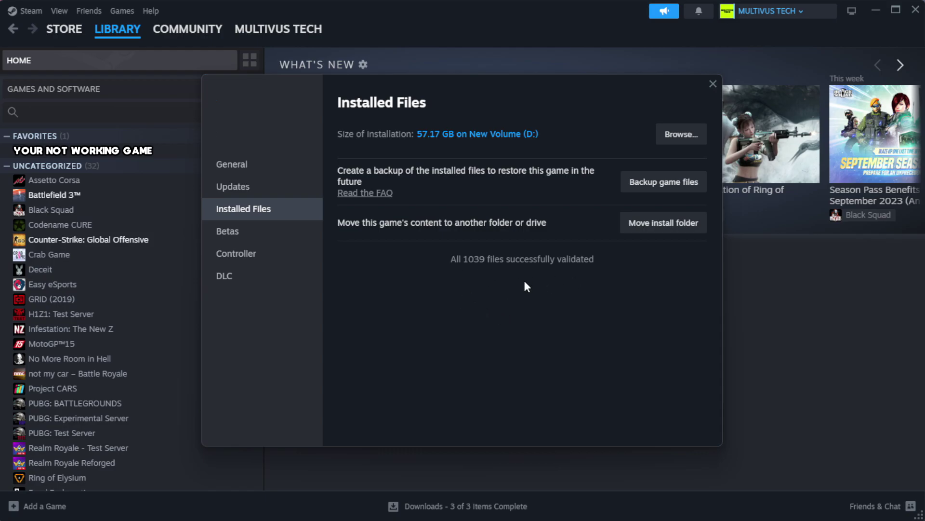
- Browse to the game's installation folder and open the properties of the YOUR NOT WORKING GAME shortcut
left_click(680, 139)
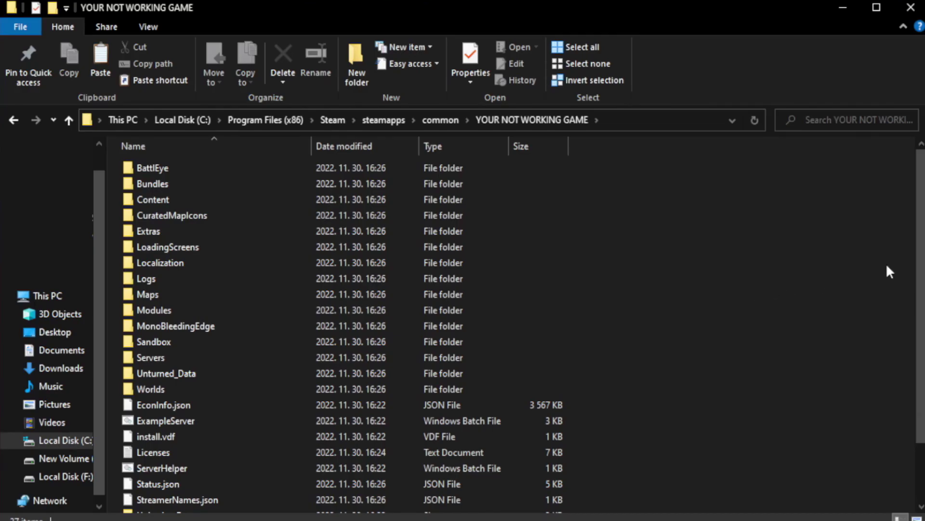
scroll(923, 259, "down", 2)
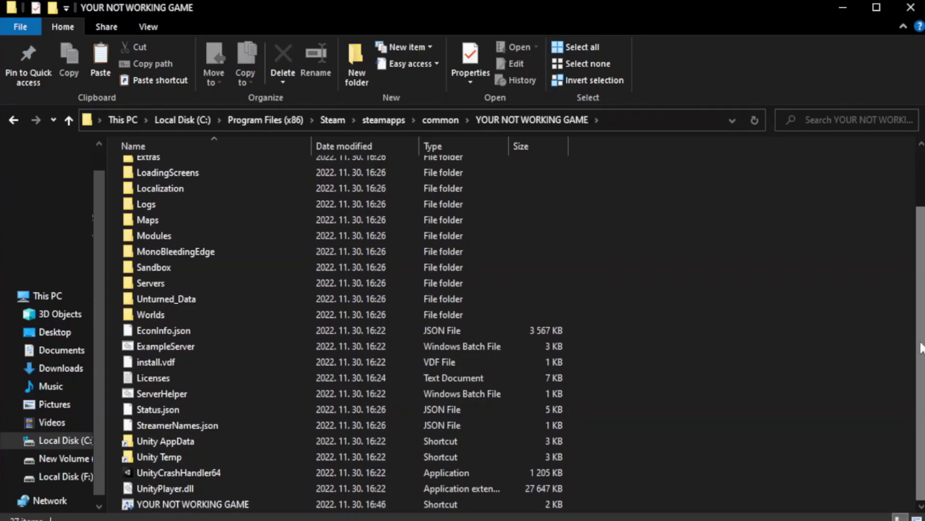
left_click(289, 503)
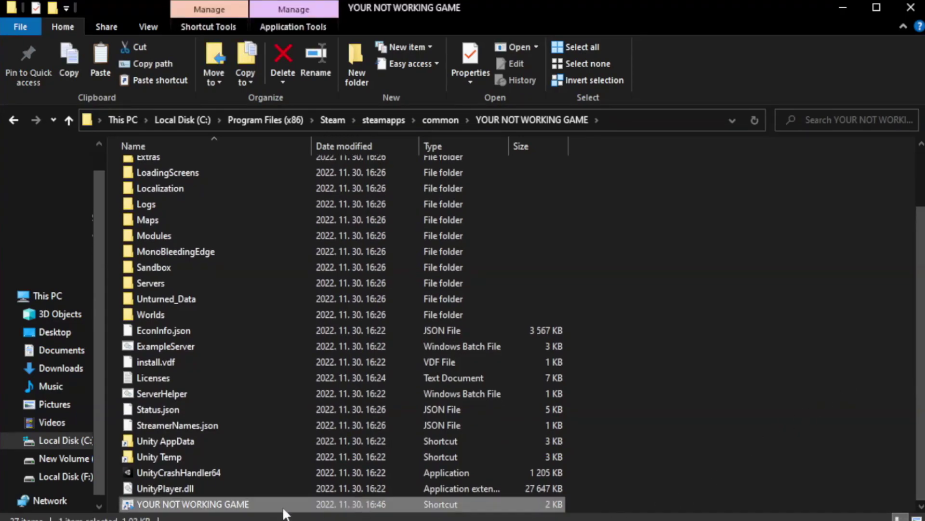
right_click(310, 504)
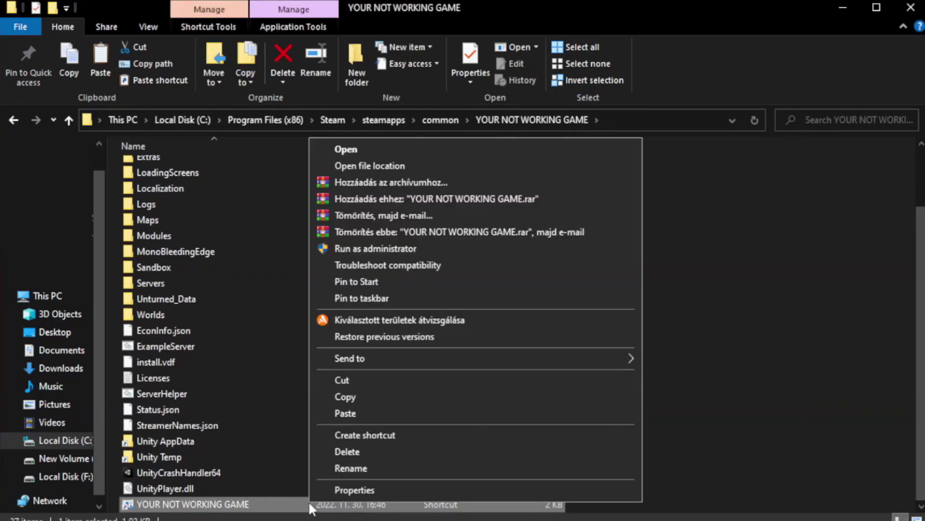
left_click(471, 487)
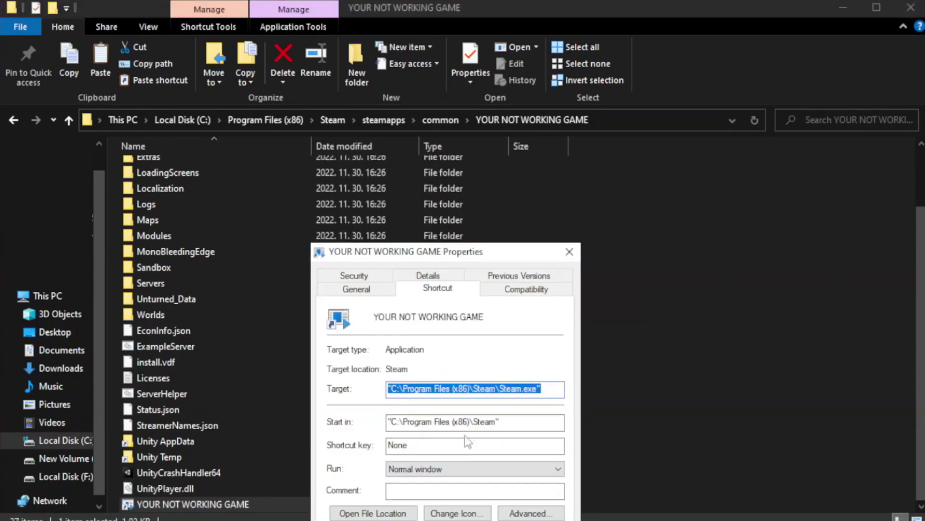
left_click_drag(461, 261, 465, 95)
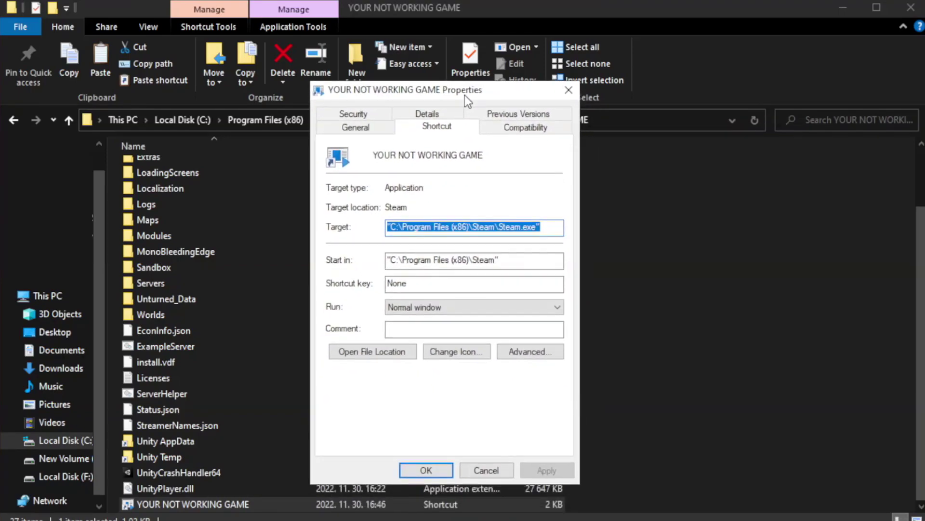
- Apply Windows 8 compatibility mode, disabled fullscreen optimizations and running as administrator to the game shortcut, and close its properties and folder
left_click(523, 131)
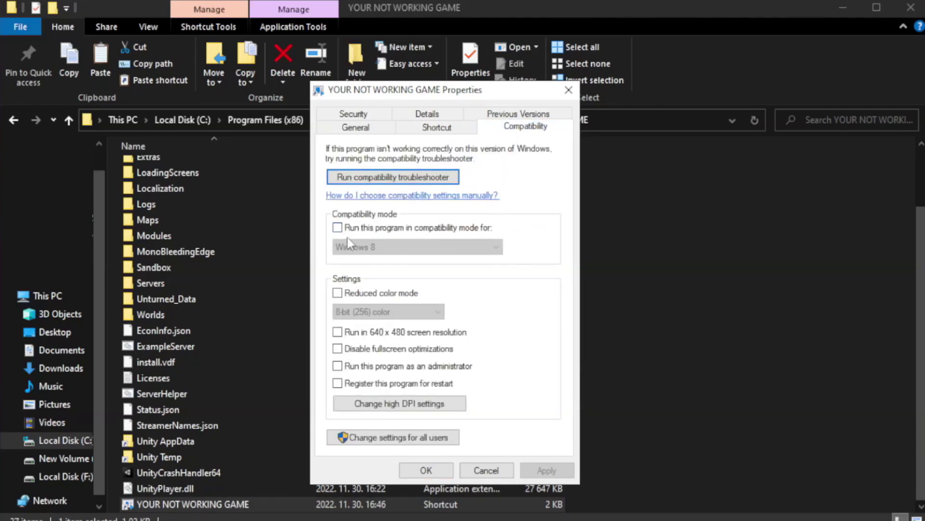
left_click(366, 226)
left_click(410, 249)
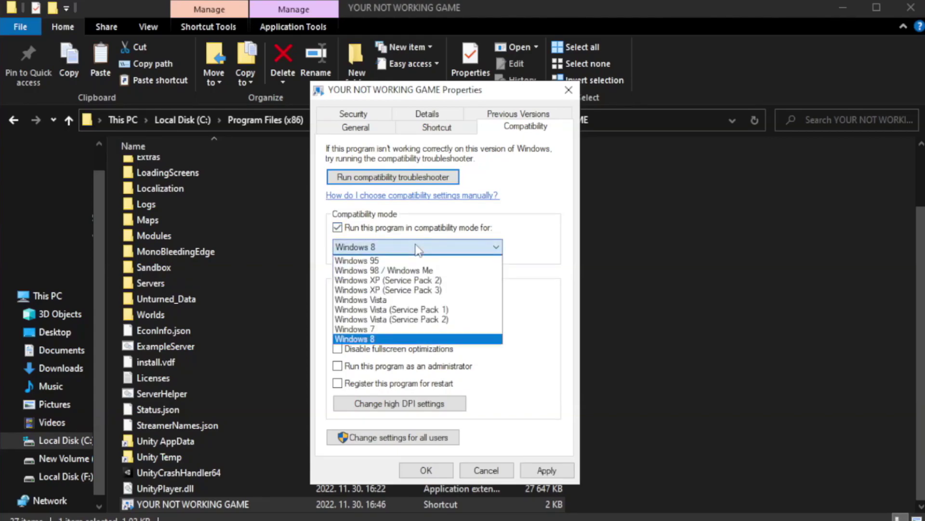
left_click(393, 339)
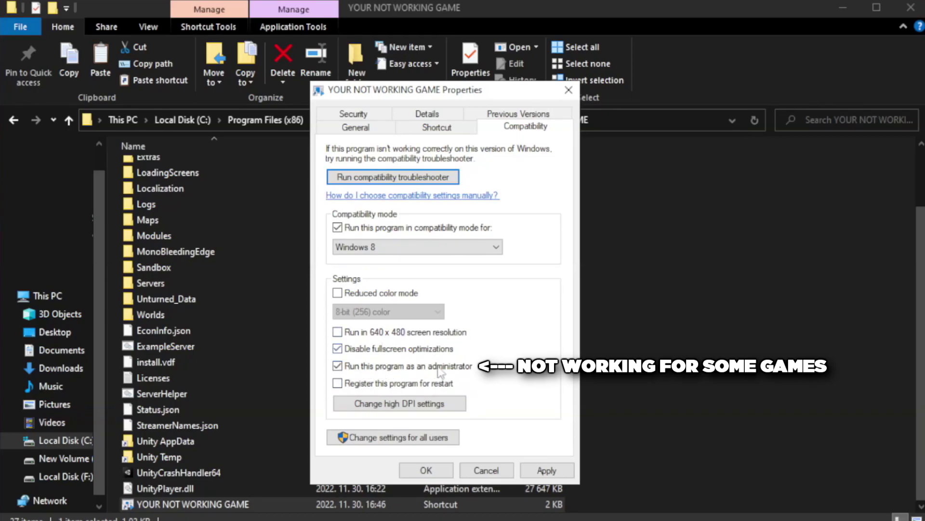
left_click(546, 470)
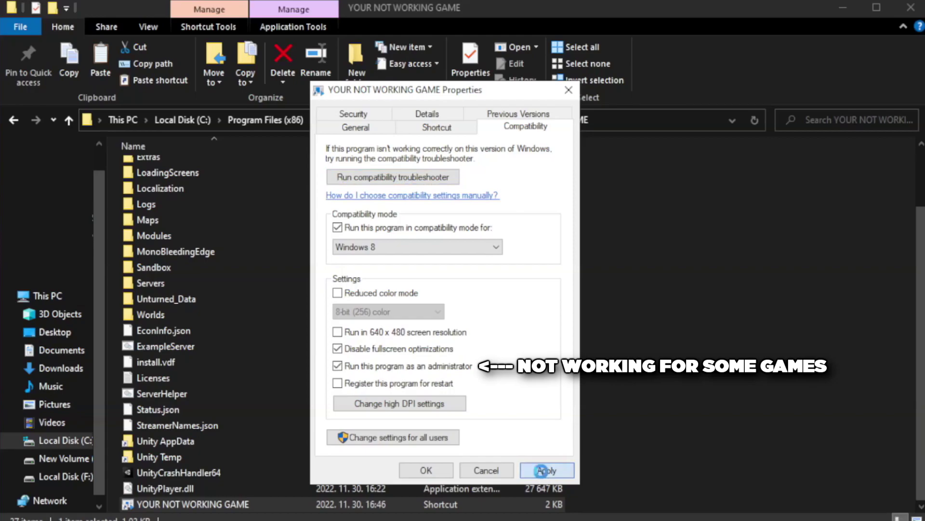
left_click(425, 470)
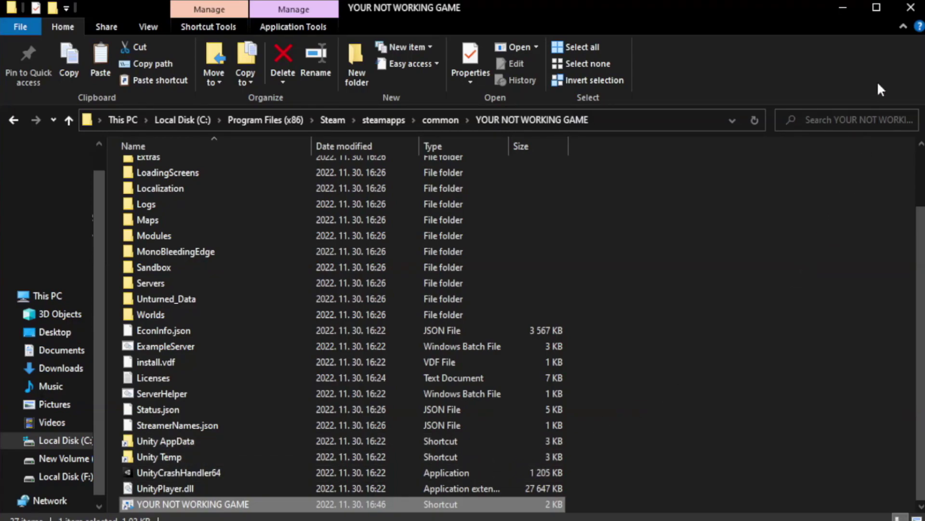
left_click(910, 11)
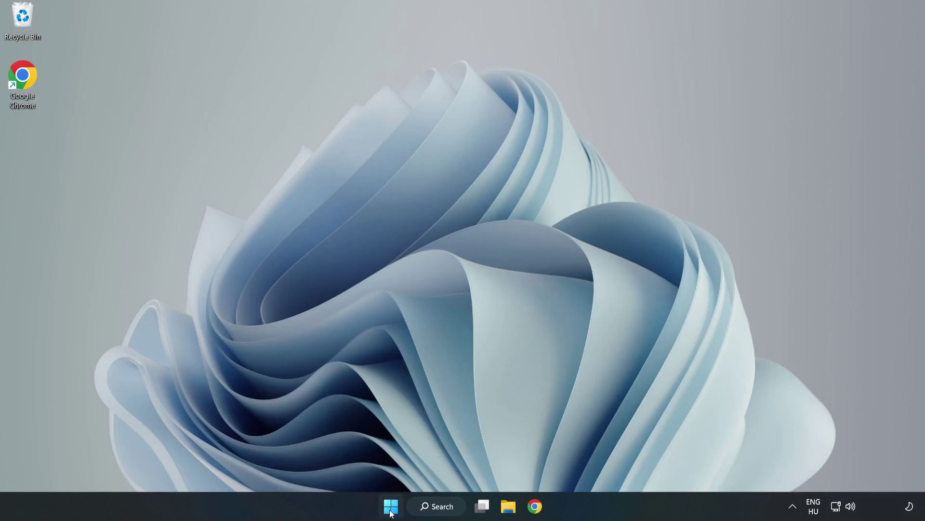
- In Task Manager, disable Cortana, Microsoft Edge, Microsoft Teams and Phone Link at startup, and close Task Manager
right_click(391, 507)
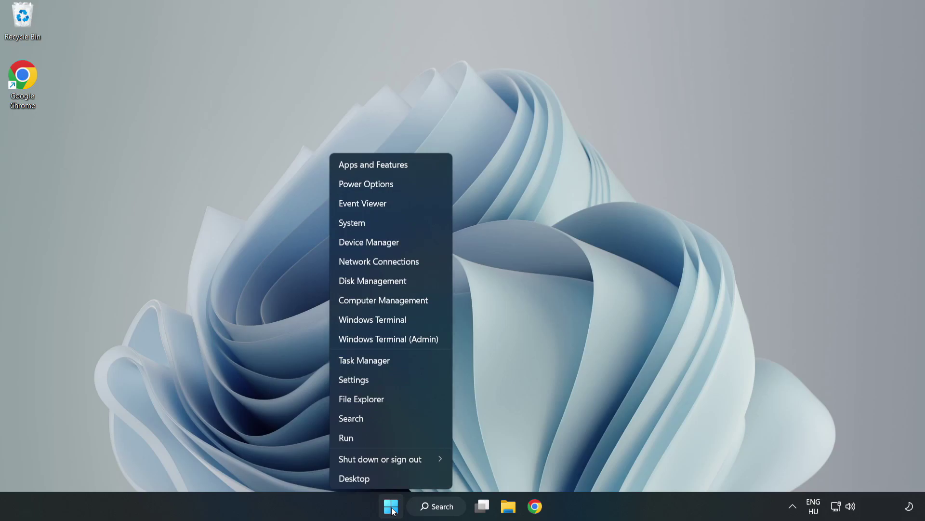
left_click(390, 362)
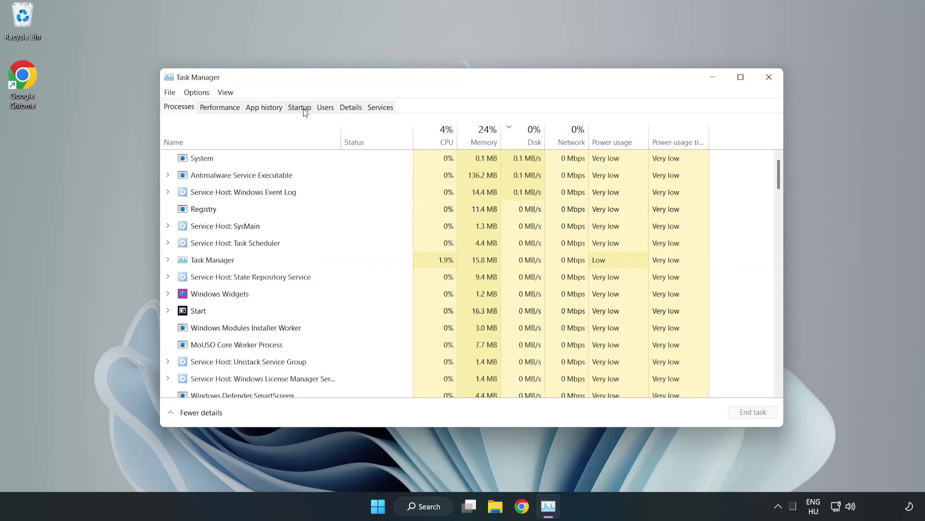
left_click(303, 112)
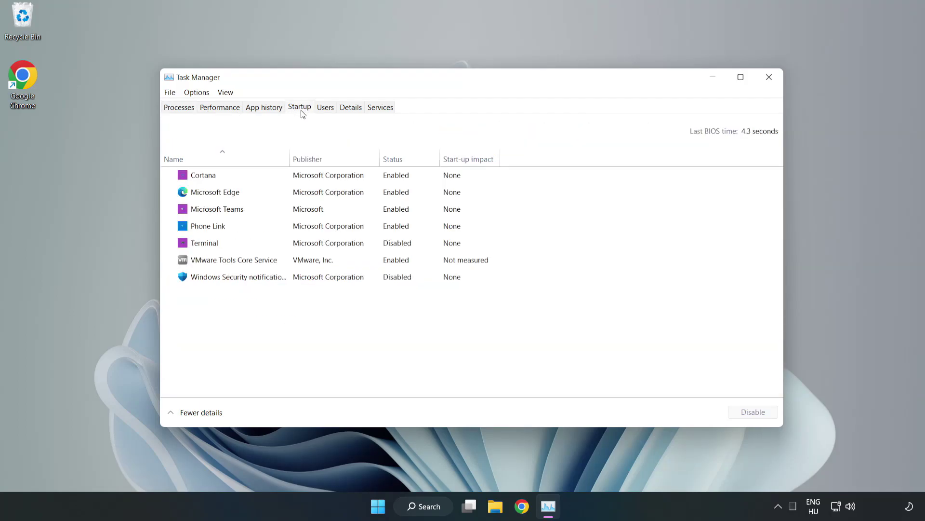
left_click(319, 178)
left_click(748, 412)
left_click(403, 193)
left_click(752, 413)
left_click(318, 213)
left_click(742, 413)
left_click(311, 230)
left_click(765, 415)
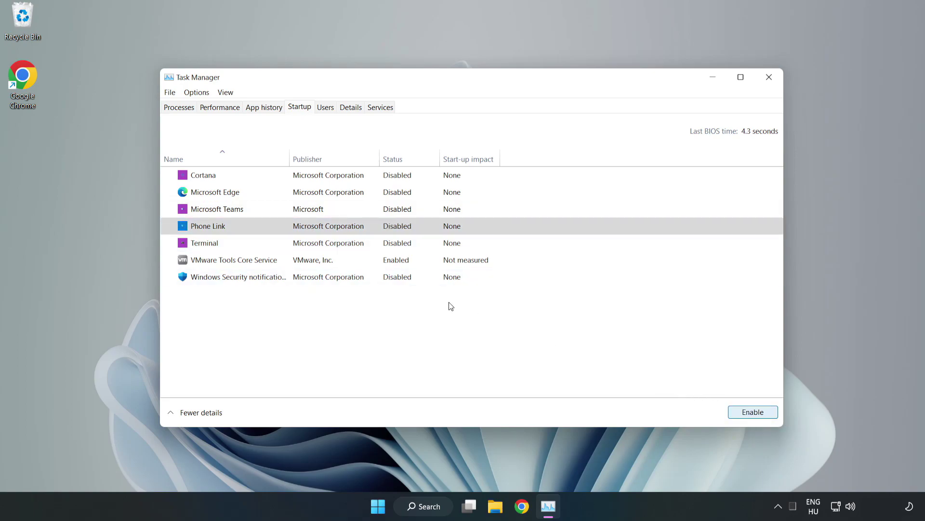
left_click(769, 78)
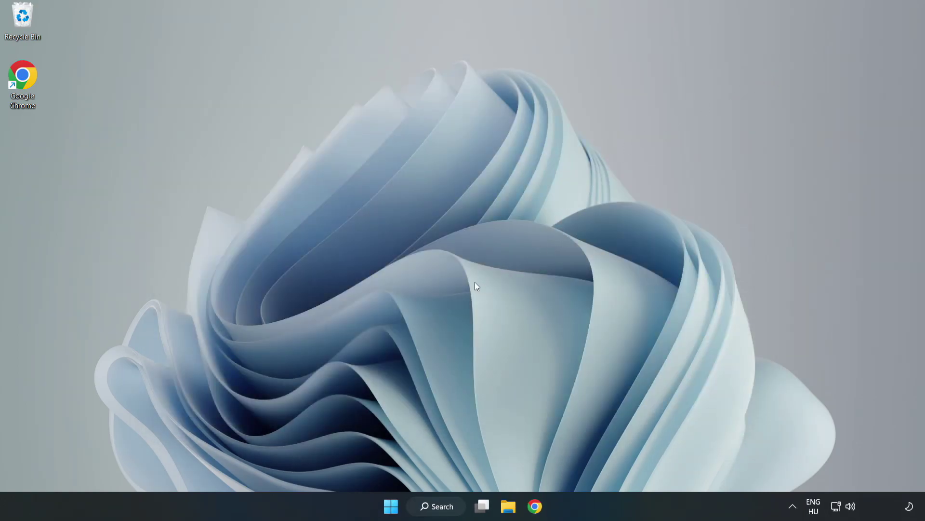
- Switch to Chrome and download the English DirectX End-User Runtime Web Installer from the Microsoft Download Center page
left_click(542, 514)
left_click(305, 29)
left_click(340, 29)
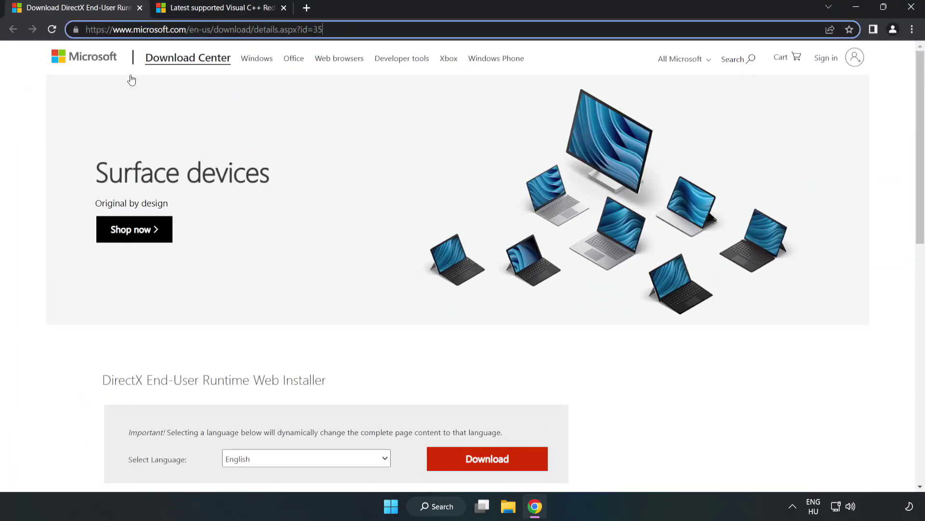
left_click(39, 110)
scroll(562, 310, "down", 3)
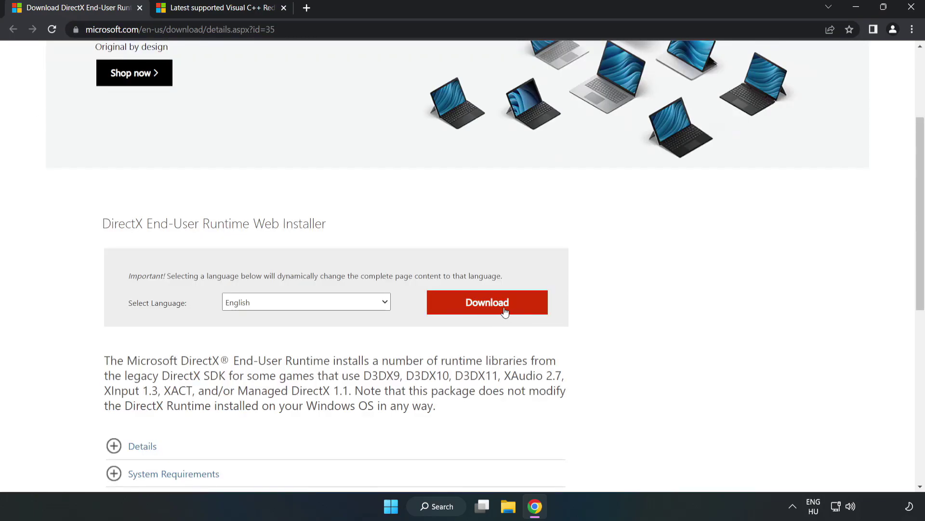
left_click(491, 310)
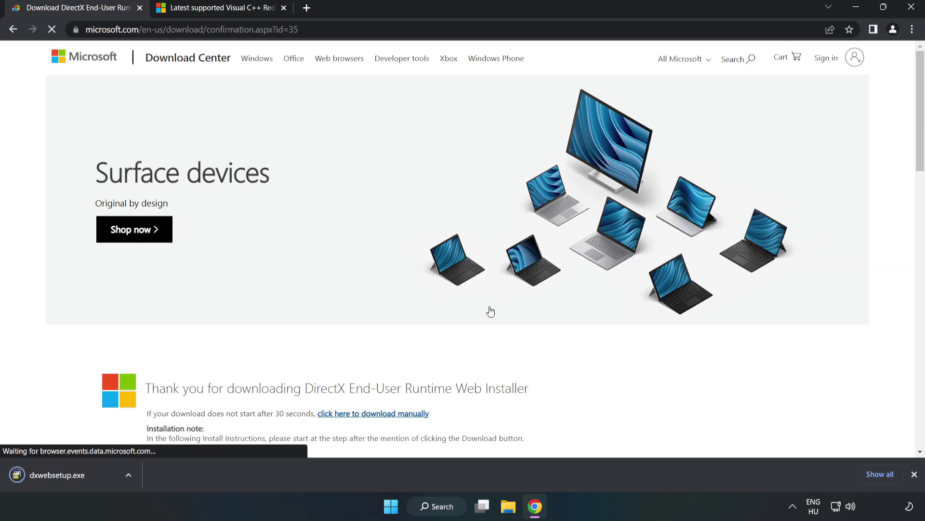
- Run dxwebsetup.exe, accept the license agreement, complete the DirectX setup wizard and close its download page
left_click(68, 475)
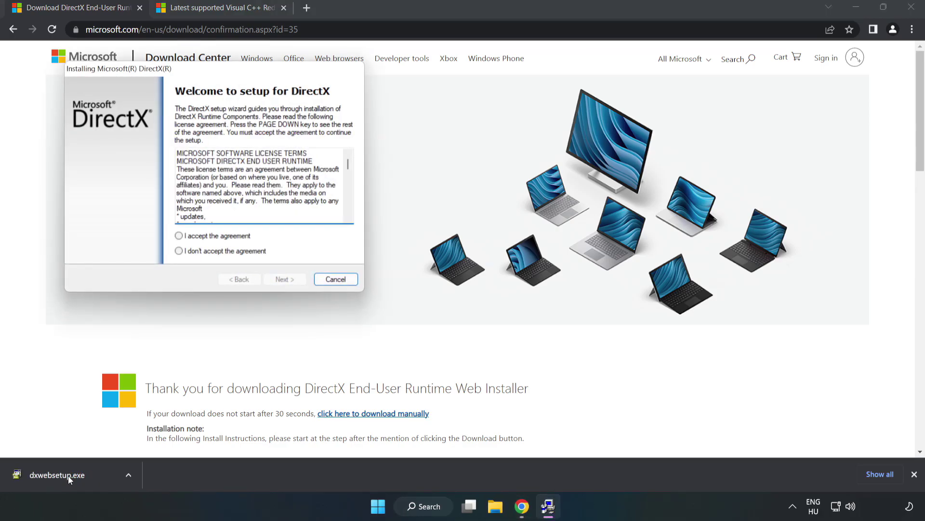
left_click_drag(207, 75, 450, 154)
left_click_drag(589, 249, 582, 302)
left_click(426, 317)
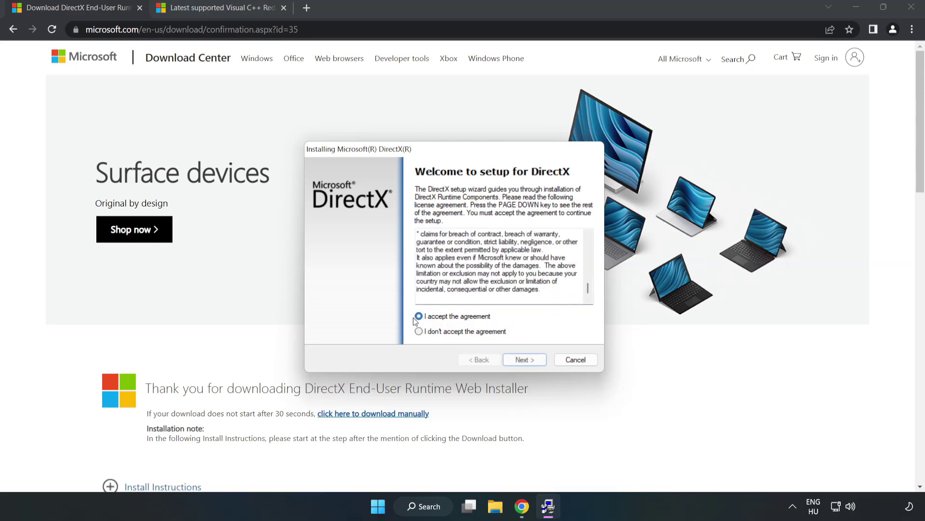
left_click(528, 363)
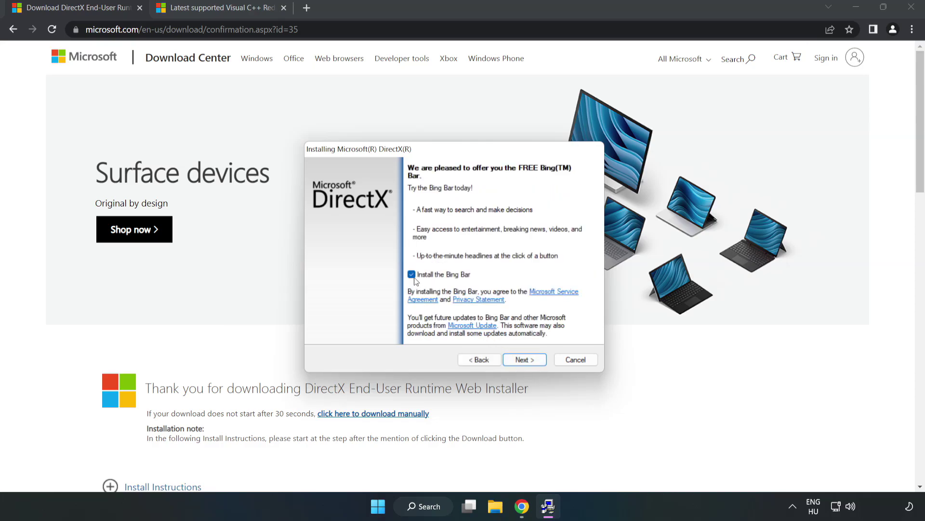
left_click(531, 361)
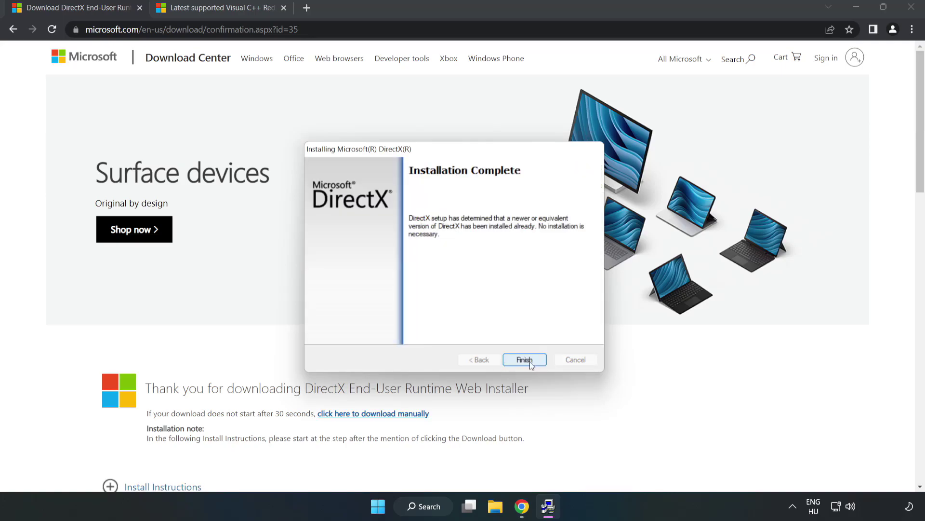
left_click(525, 360)
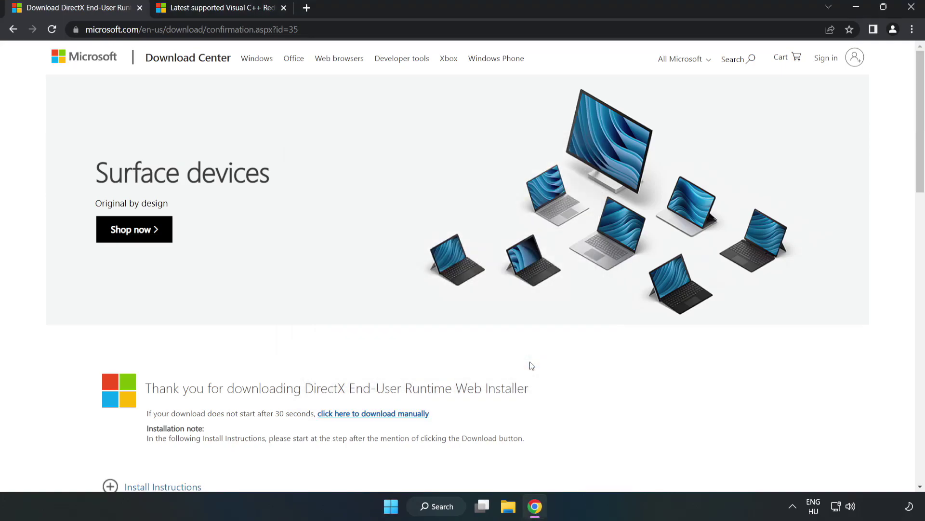
left_click(140, 9)
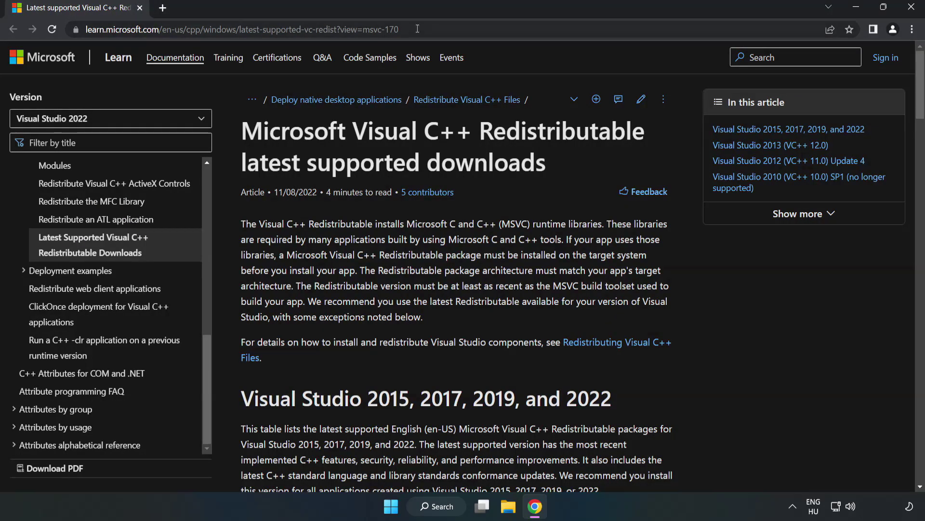
- Download the ARM64, X86 and X64 Visual C++ Redistributable packages for Visual Studio 2015, 2017, 2019, and 2022
left_click_drag(399, 29, 288, 29)
left_click(370, 173)
scroll(367, 172, "down", 5)
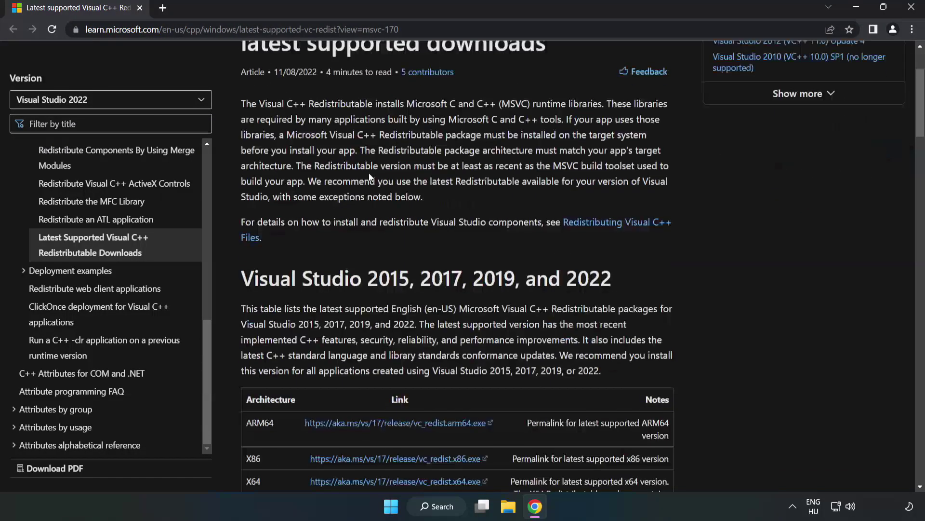
scroll(371, 179, "down", 1)
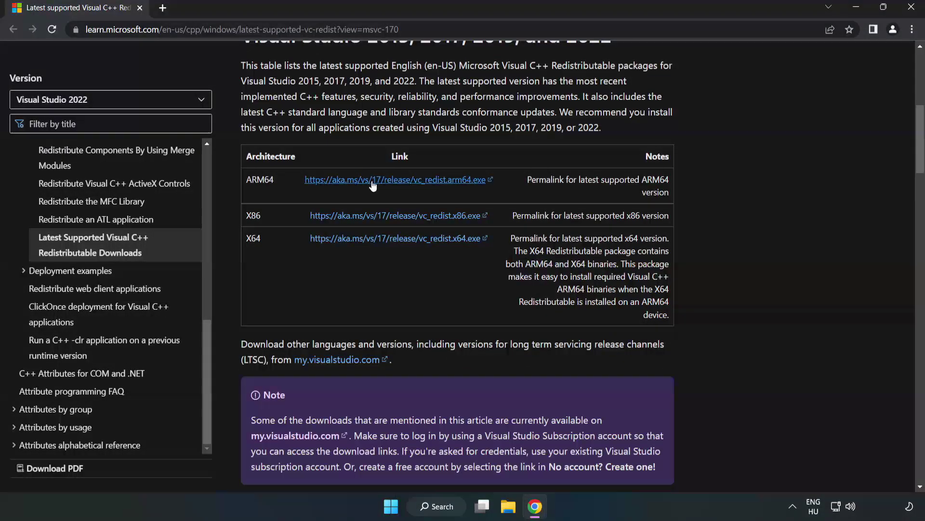
scroll(369, 186, "up", 1)
left_click_drag(239, 98, 609, 104)
left_click(609, 103)
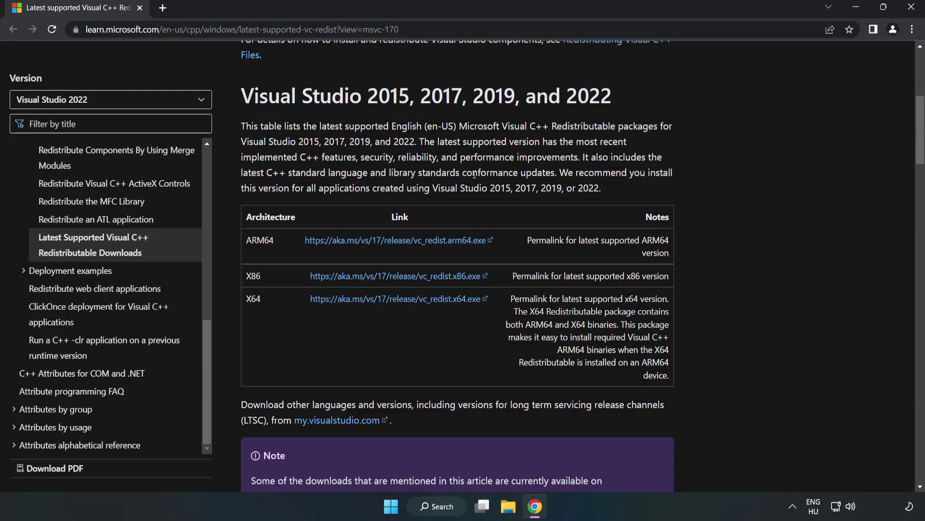
left_click(375, 242)
left_click(374, 277)
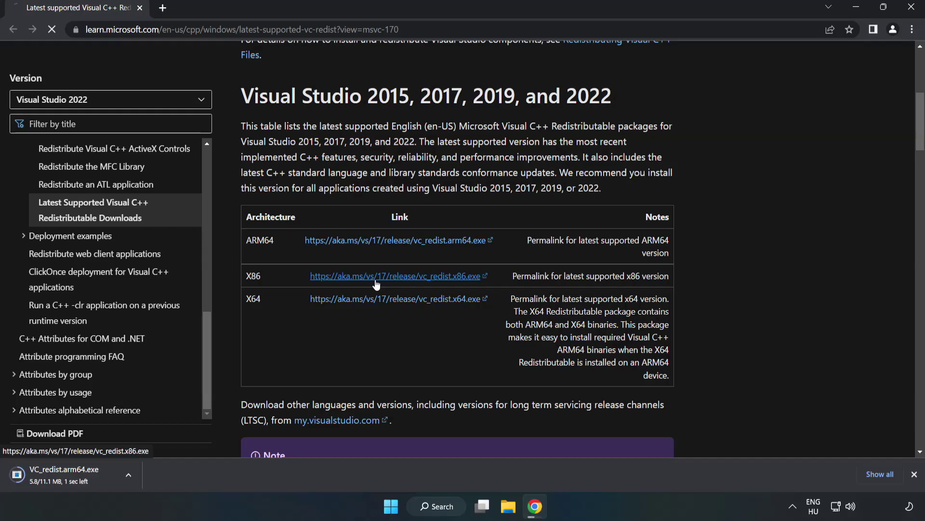
left_click(389, 299)
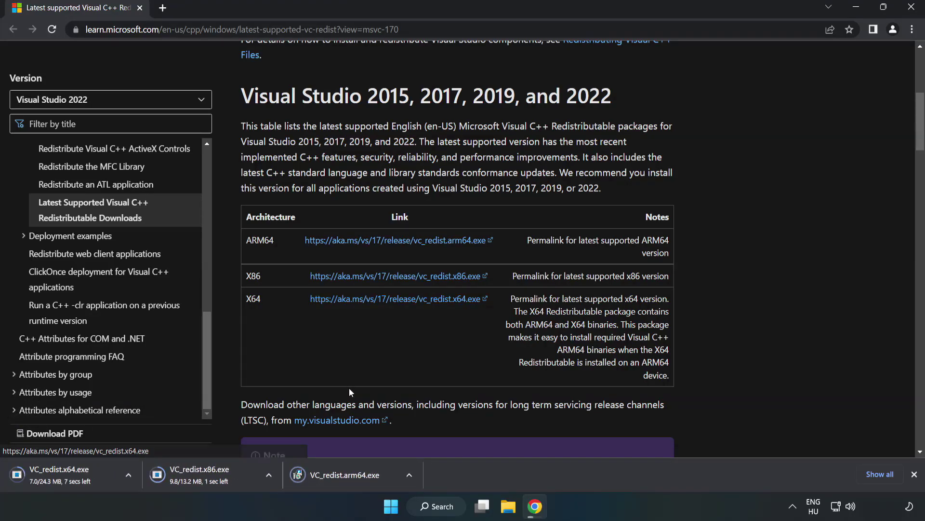
- Try to install the downloaded VC_redist.arm64.exe package, agreeing to its license terms, and close its setup window
left_click(352, 475)
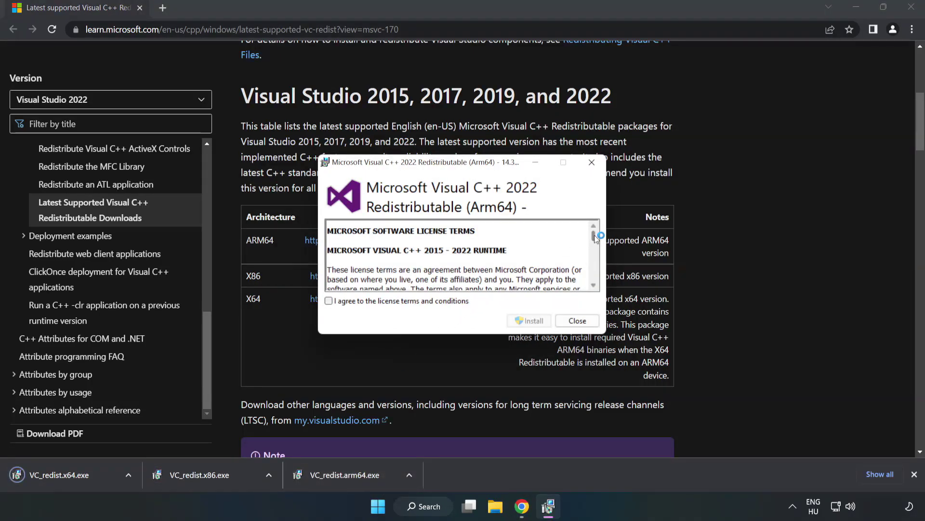
left_click_drag(593, 234, 594, 281)
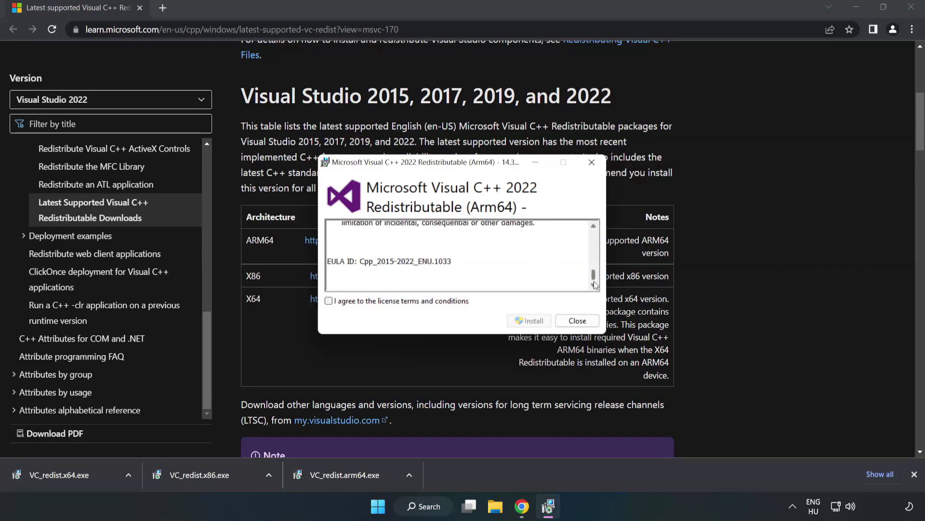
left_click(329, 300)
left_click(531, 320)
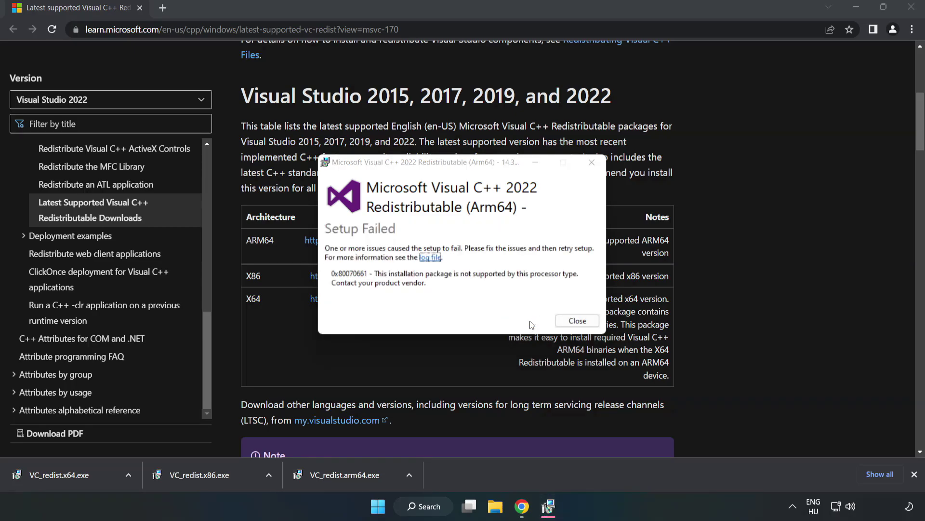
left_click(576, 321)
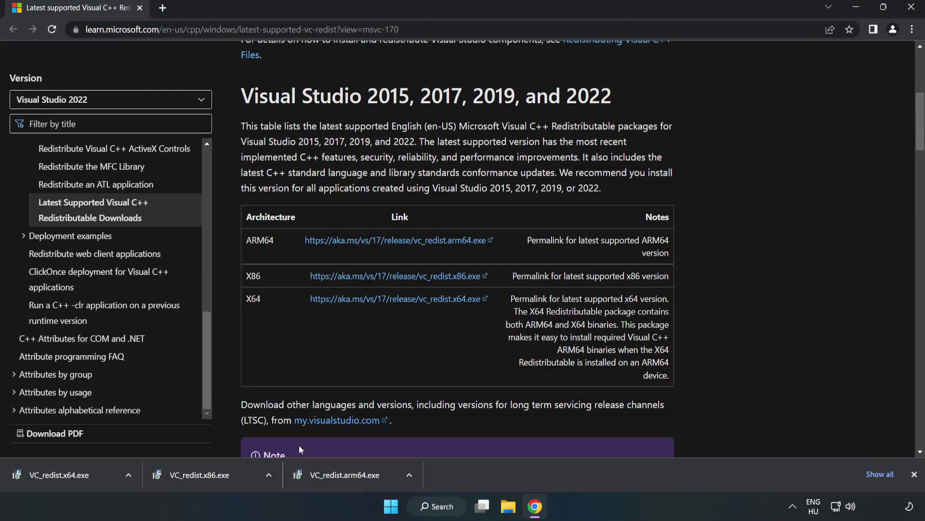
- Install the downloaded VC_redist.x86.exe package, agreeing to its license terms, and close its setup window
left_click(204, 473)
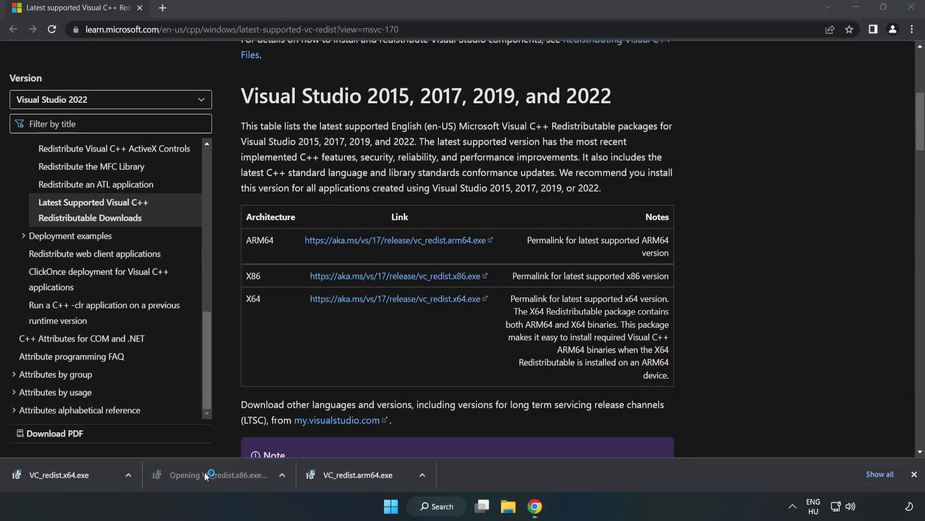
left_click_drag(596, 239, 594, 282)
left_click(329, 302)
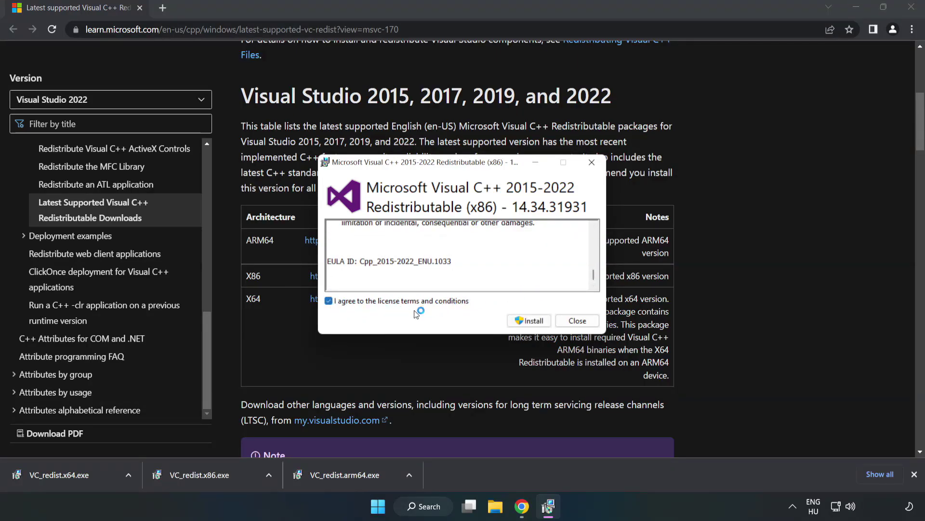
left_click(526, 321)
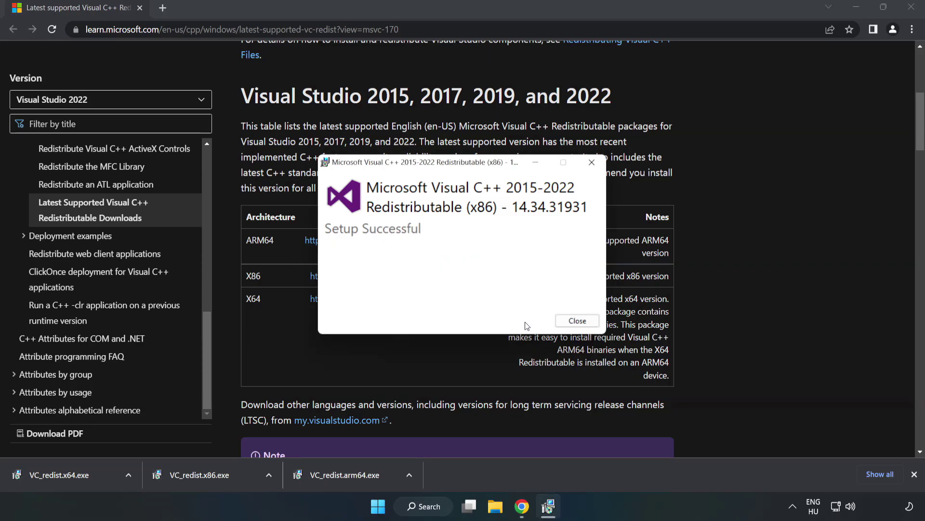
left_click(578, 321)
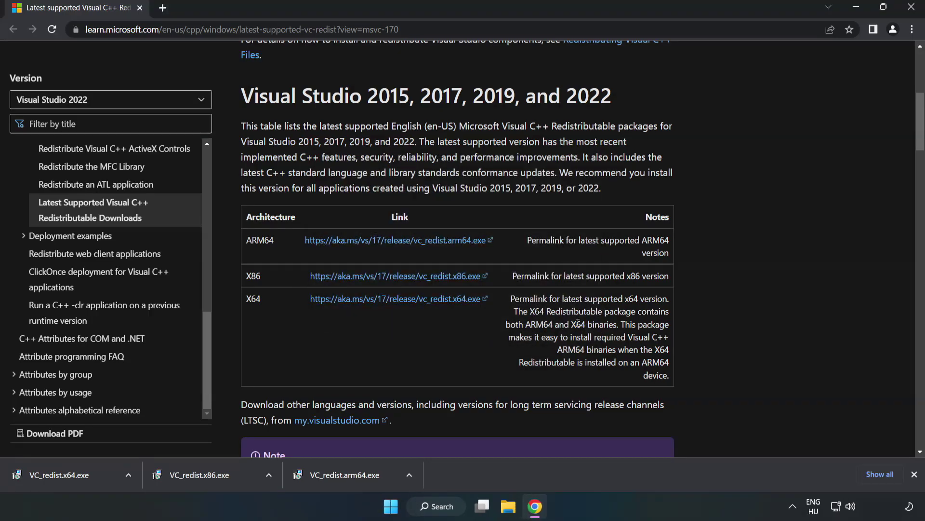
- Install the downloaded VC_redist.x64.exe package, agreeing to its license terms, and close its setup window and the browser
left_click(50, 472)
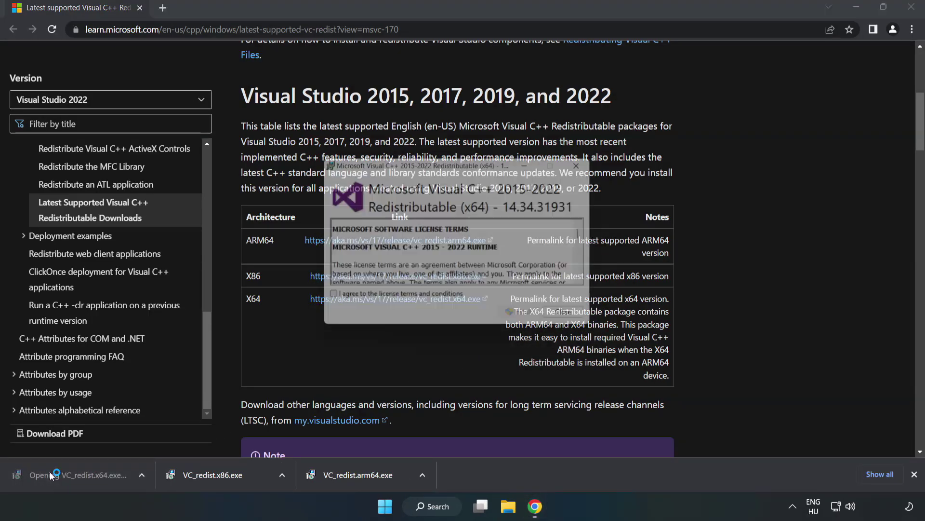
left_click_drag(594, 238, 594, 282)
left_click(330, 301)
left_click(525, 317)
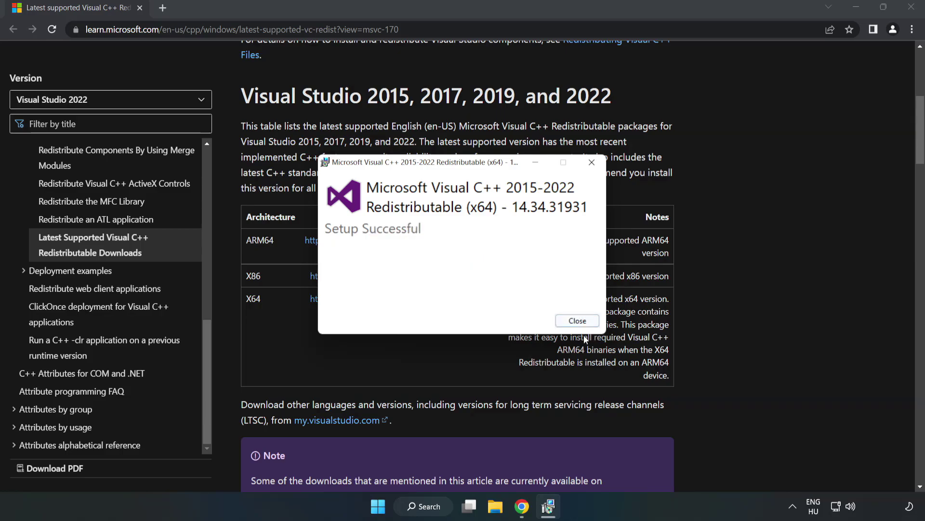
left_click(579, 321)
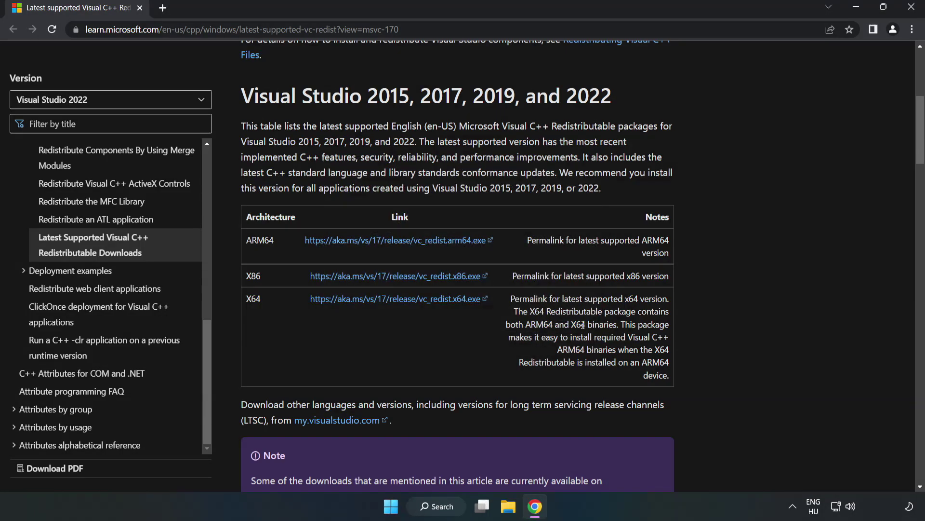
left_click(912, 12)
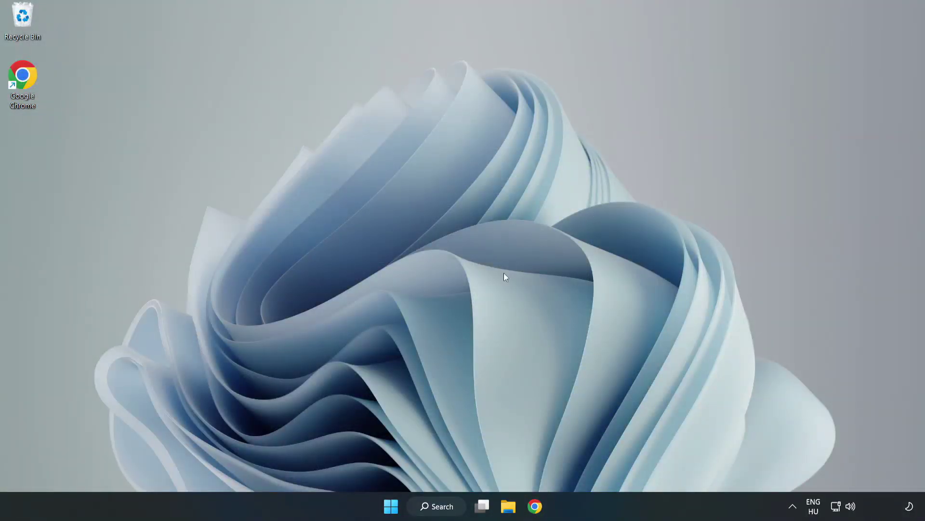
- Search Windows for cmd and run Command Prompt as administrator
left_click(448, 506)
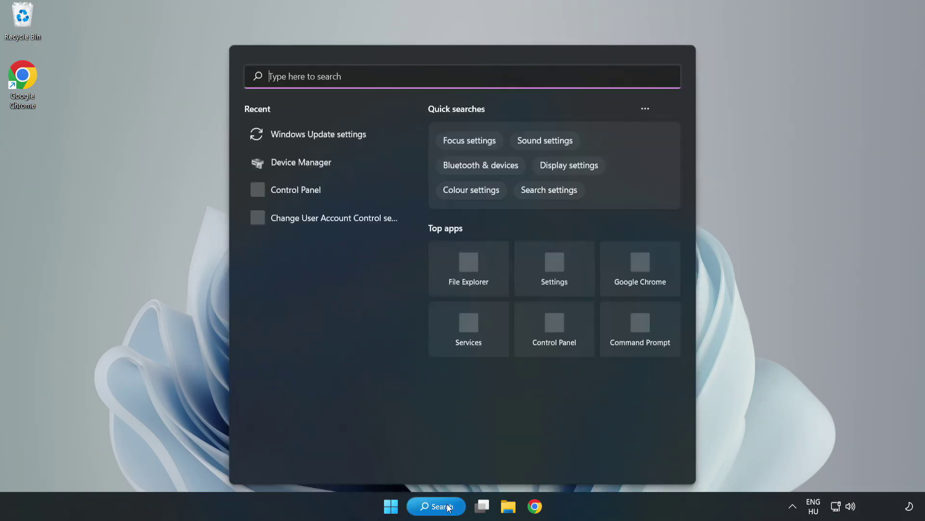
type("cmd")
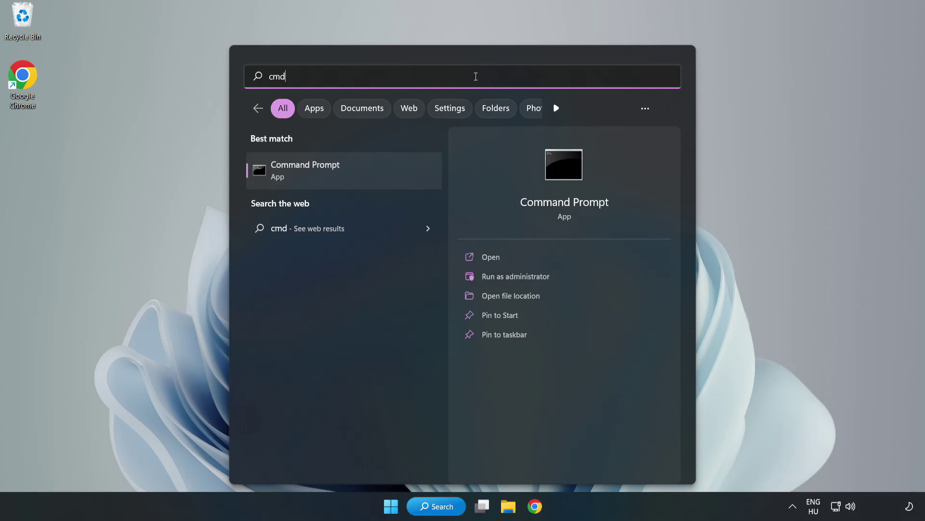
left_click(364, 175)
right_click(364, 175)
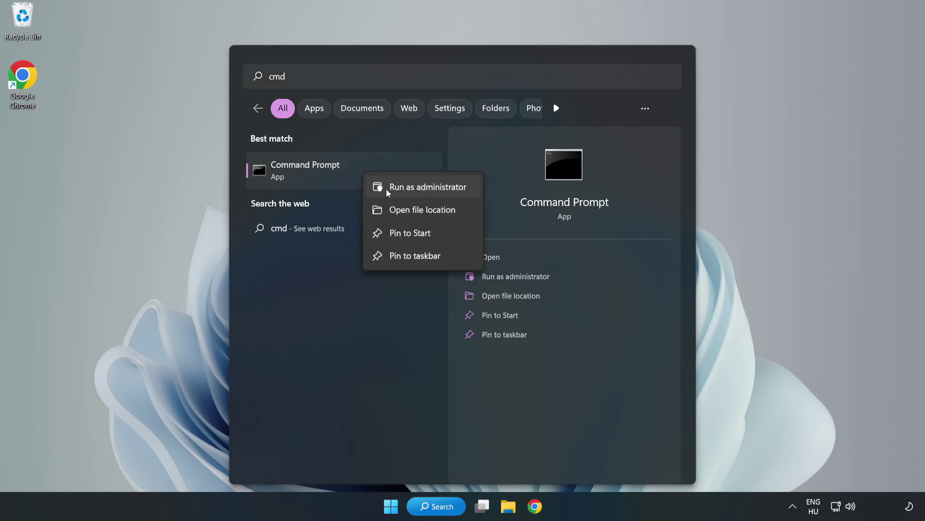
left_click(401, 188)
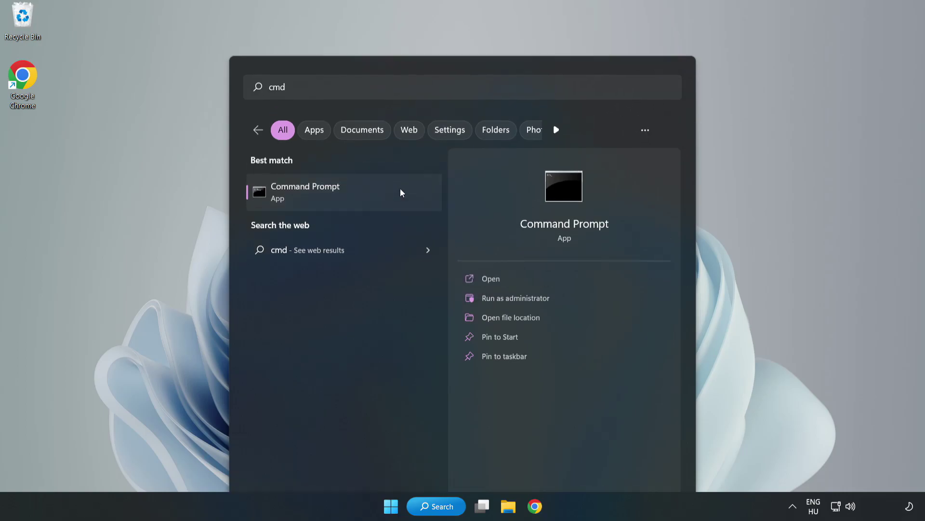
- Run sfc /scannow in the administrator Command Prompt and close the window once the scan finishes
left_click_drag(370, 105, 471, 107)
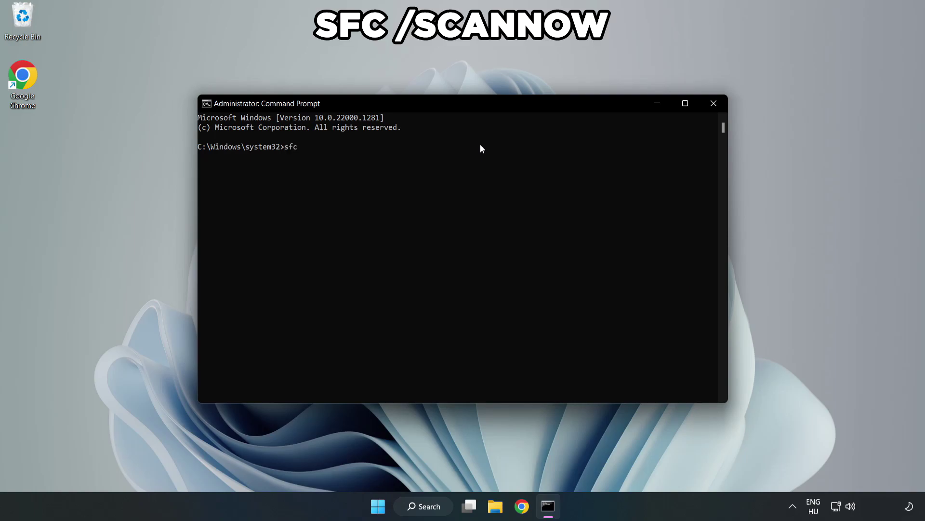
type("sfc /scannow")
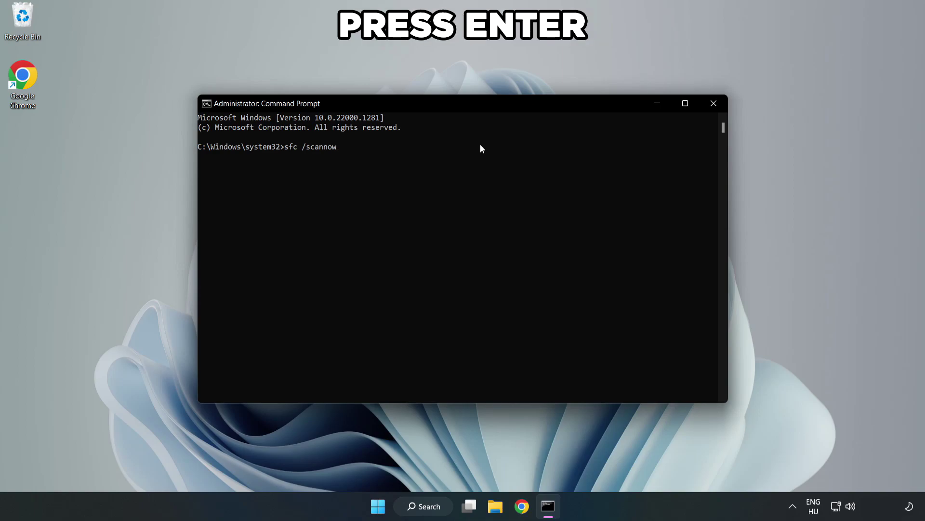
key("Return")
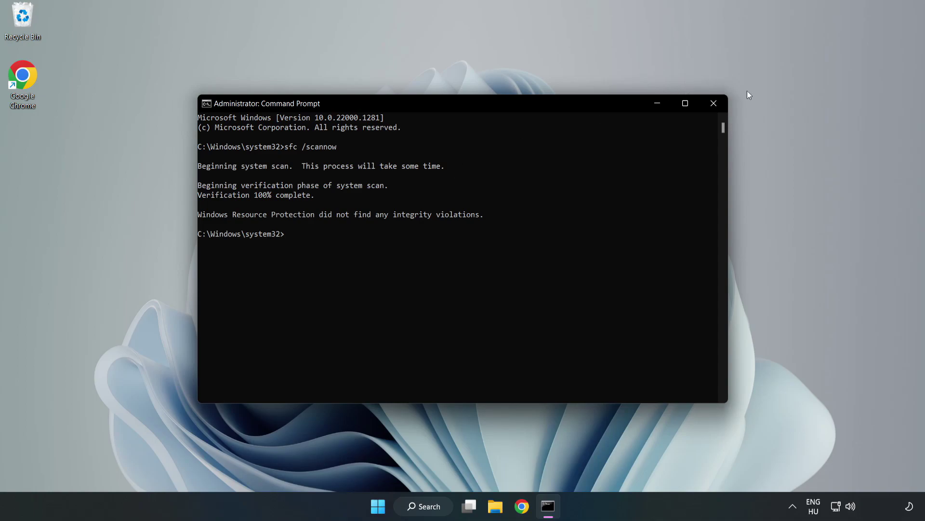
left_click(713, 111)
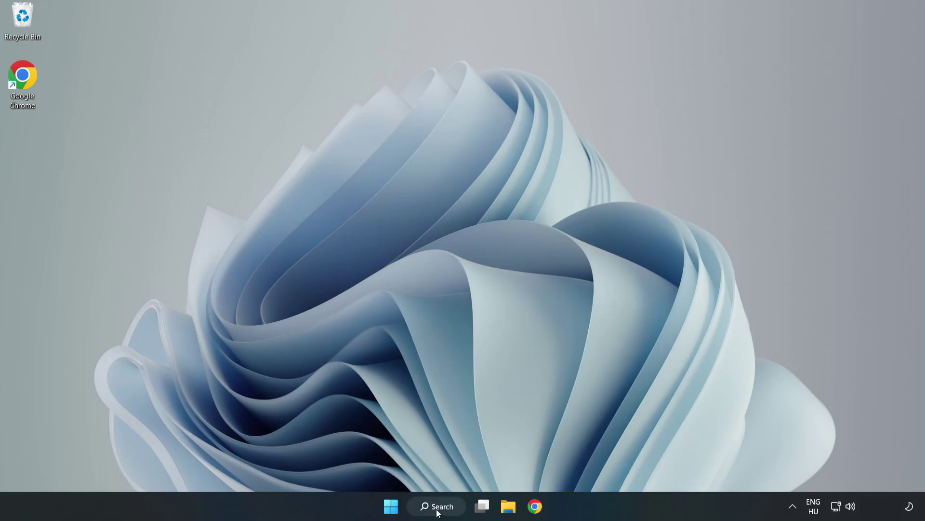
- Search Windows for security and open the Windows Security app
left_click(438, 510)
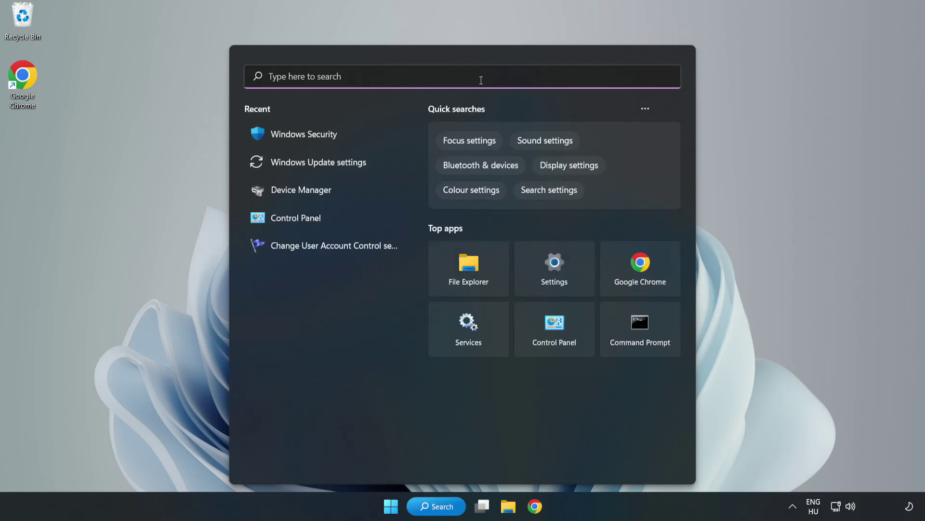
type("sec")
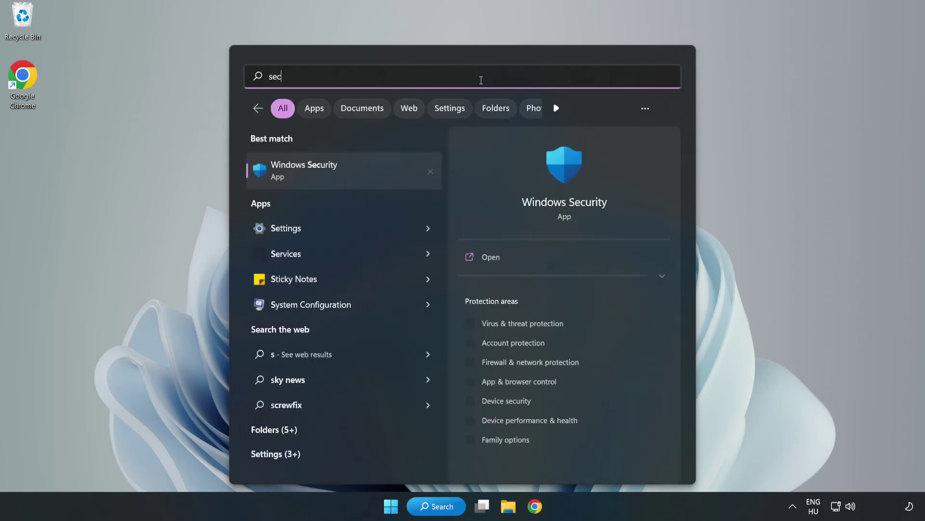
type("urity")
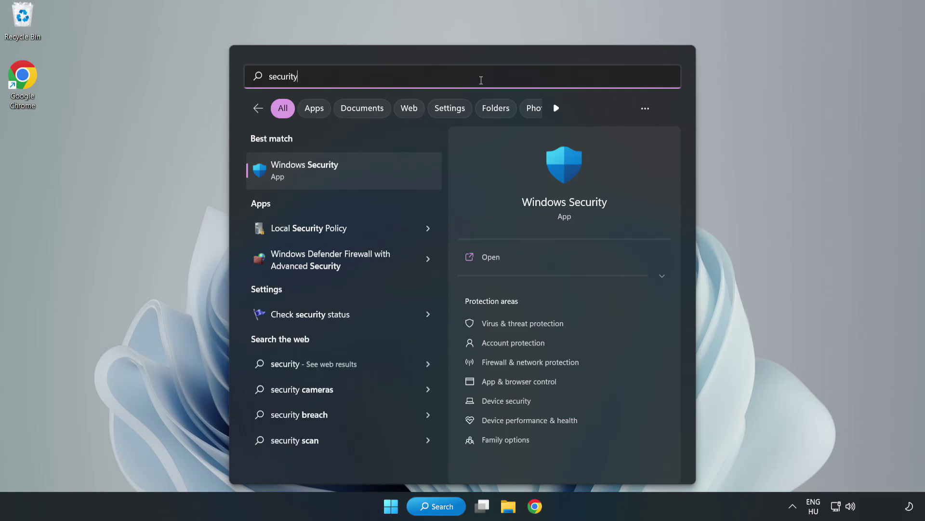
left_click(335, 176)
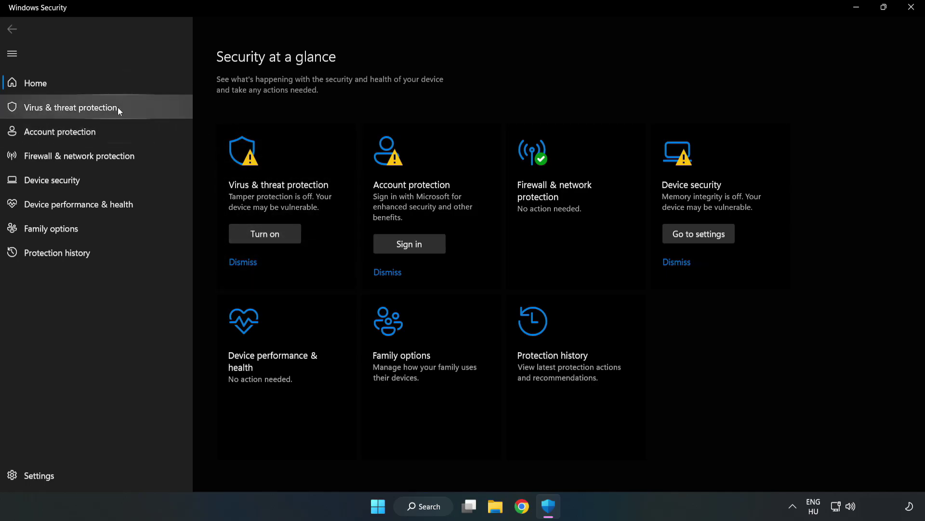
- Open the Microsoft Defender Antivirus exclusions page from the Virus & threat protection settings
left_click(60, 111)
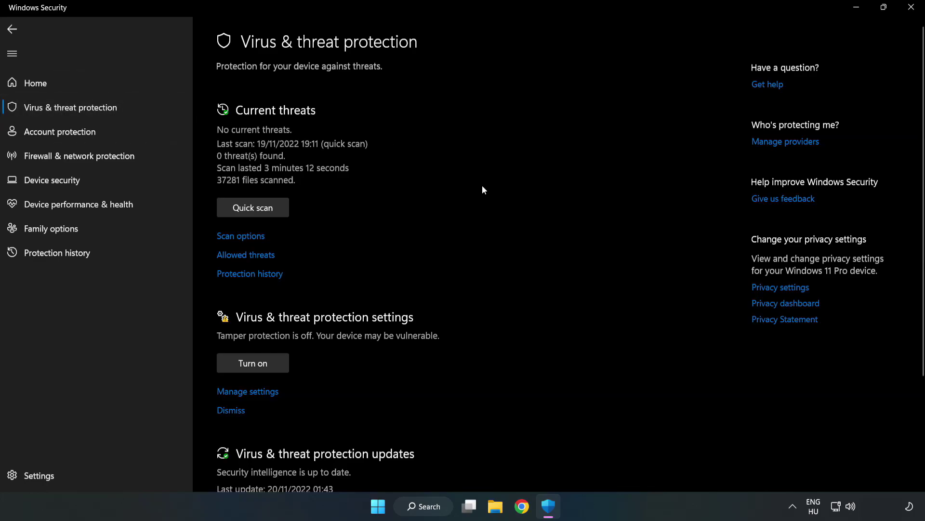
scroll(483, 189, "down", 3)
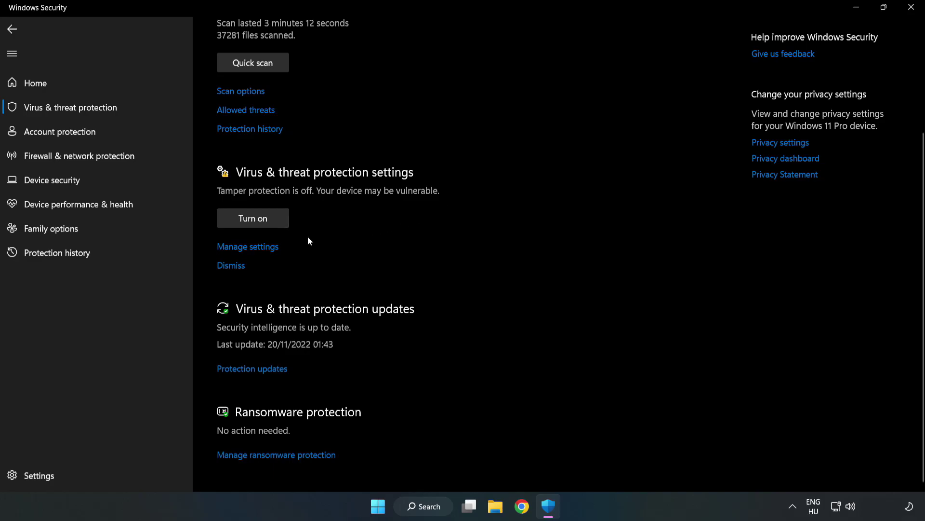
left_click(254, 248)
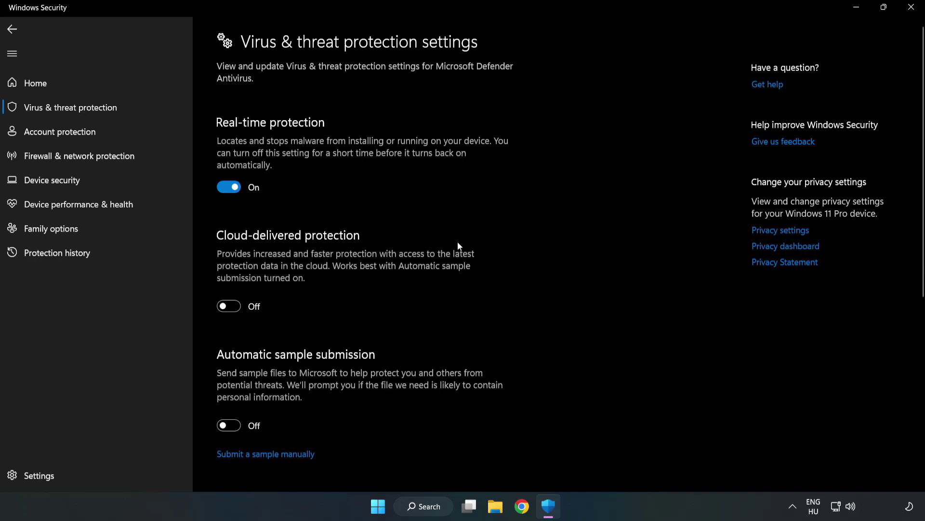
scroll(589, 245, "down", 5)
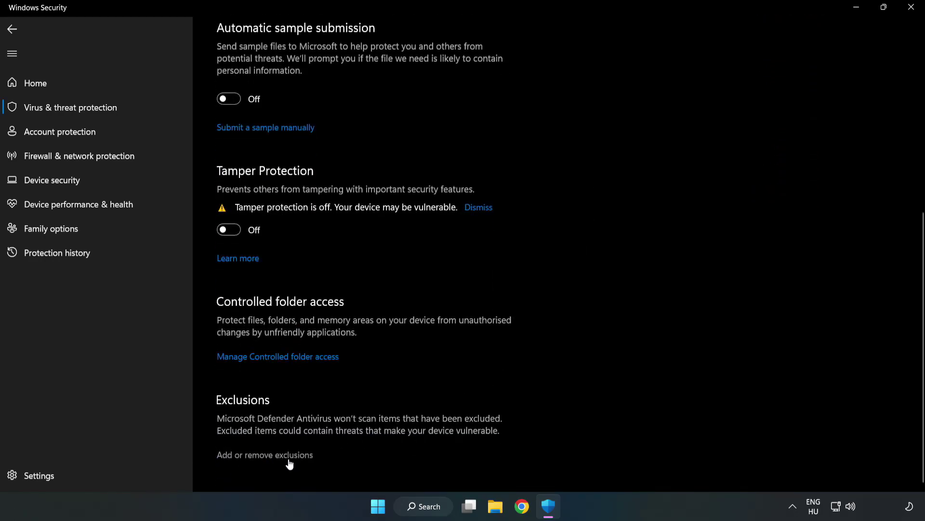
left_click(273, 455)
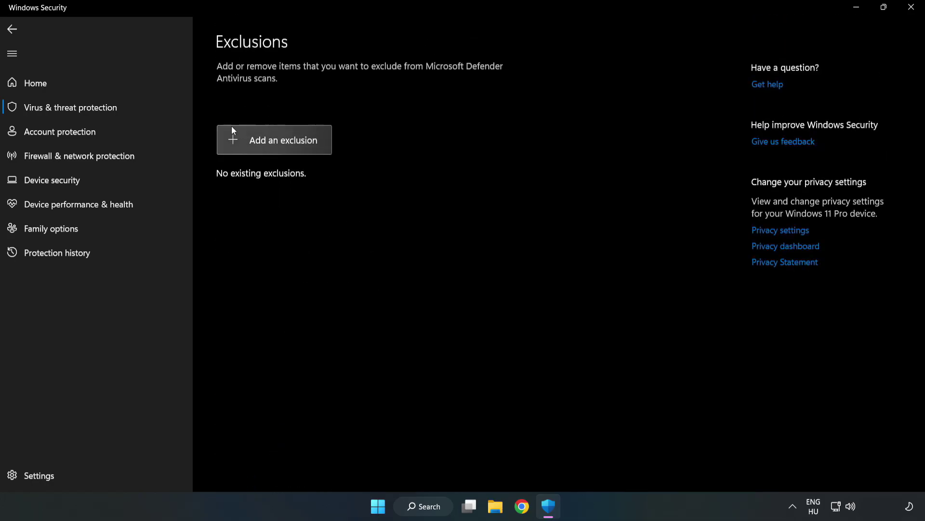
- Add the NOT WORKING APP shortcut from C:\Program Files (x86)\NOT WORKING APP as a file exclusion and close Windows Security
left_click(283, 146)
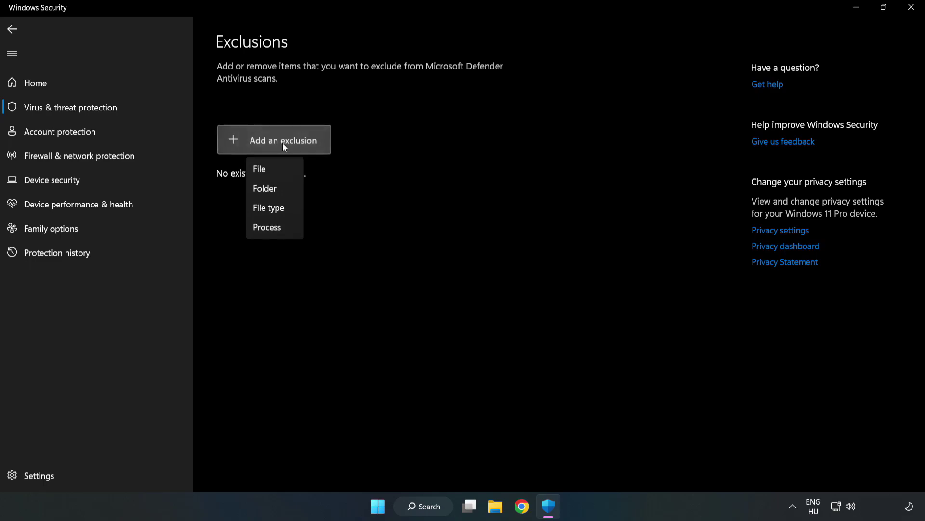
left_click(263, 169)
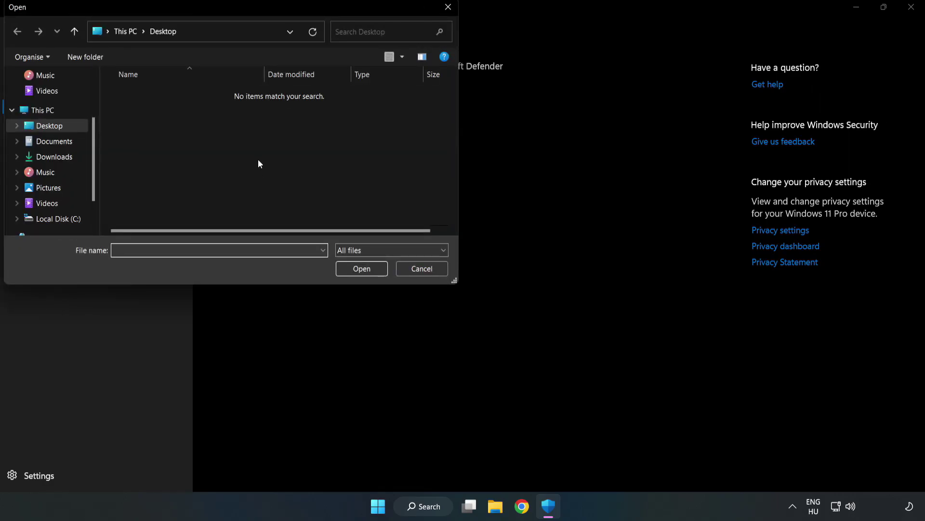
left_click_drag(249, 8, 427, 107)
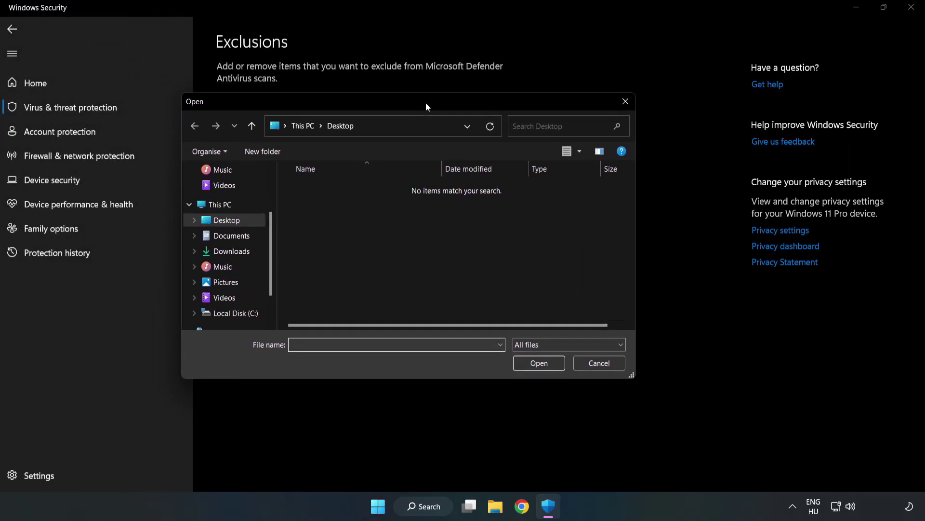
left_click(238, 314)
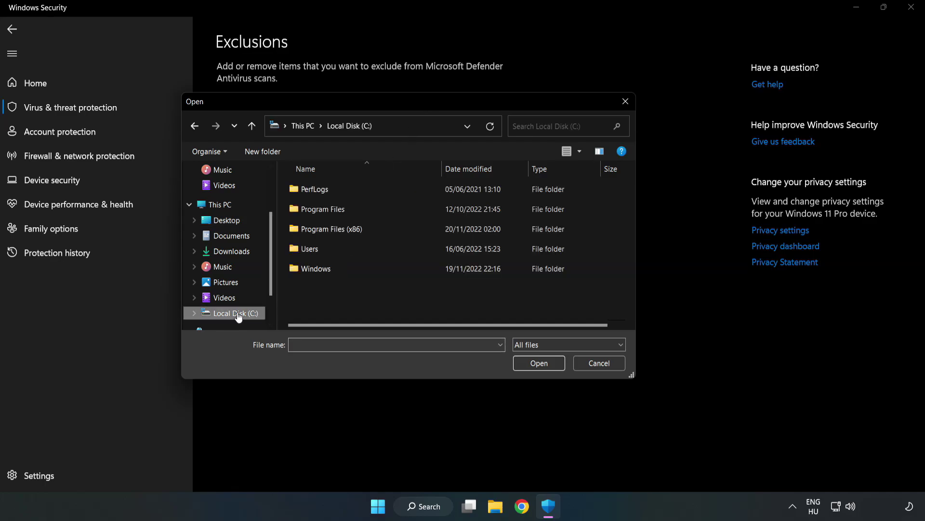
double_click(364, 230)
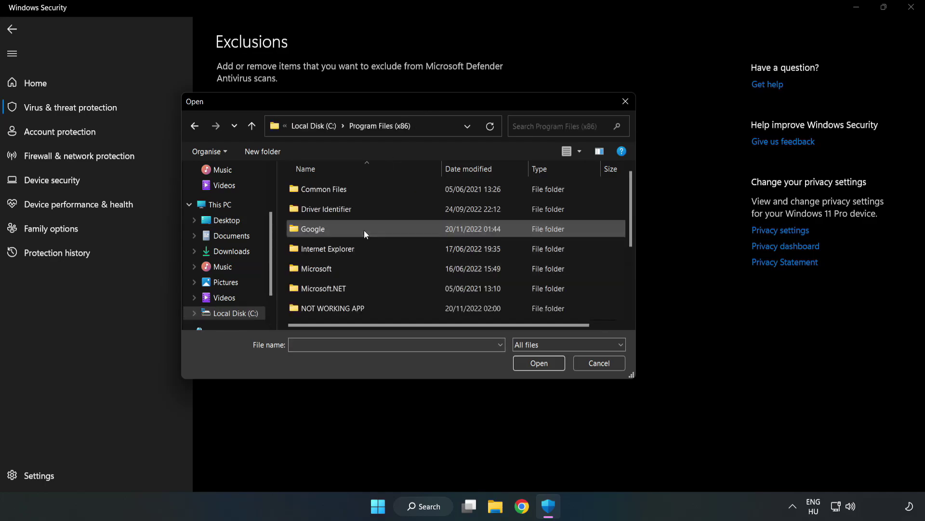
double_click(364, 308)
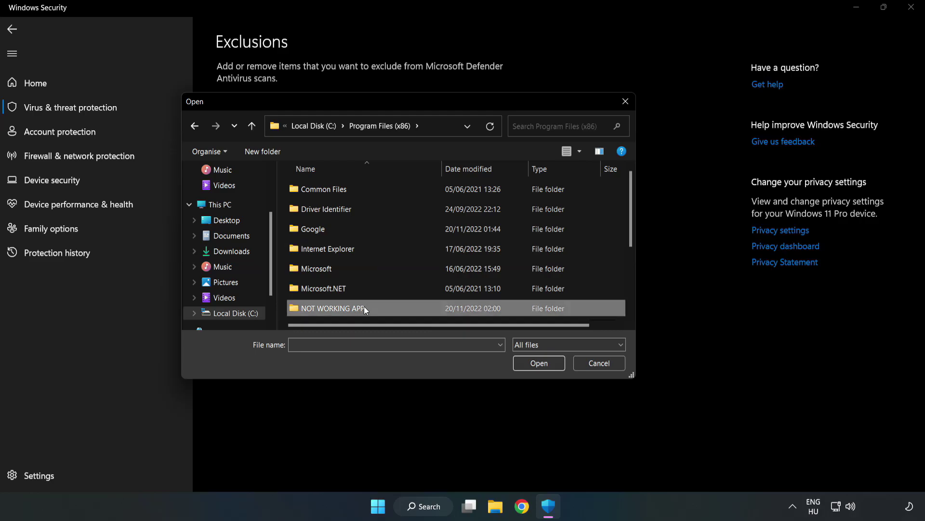
left_click(327, 190)
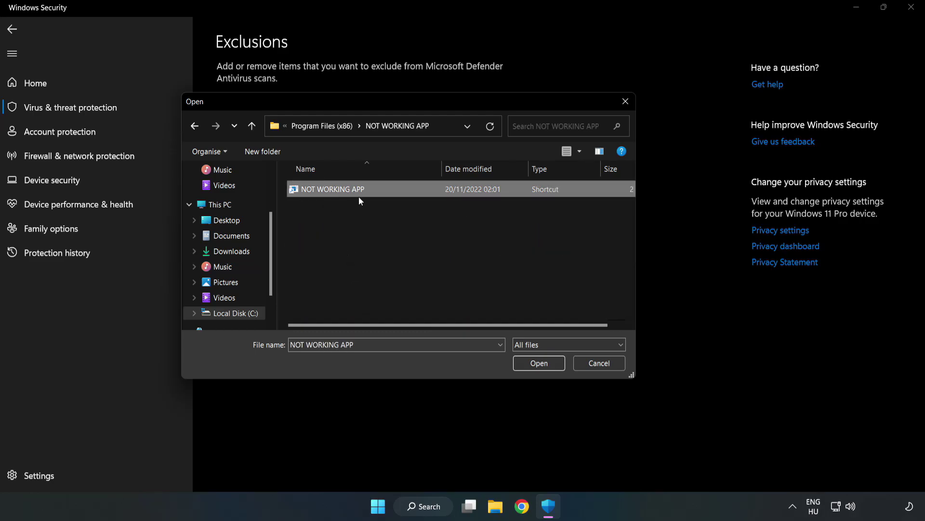
left_click(539, 365)
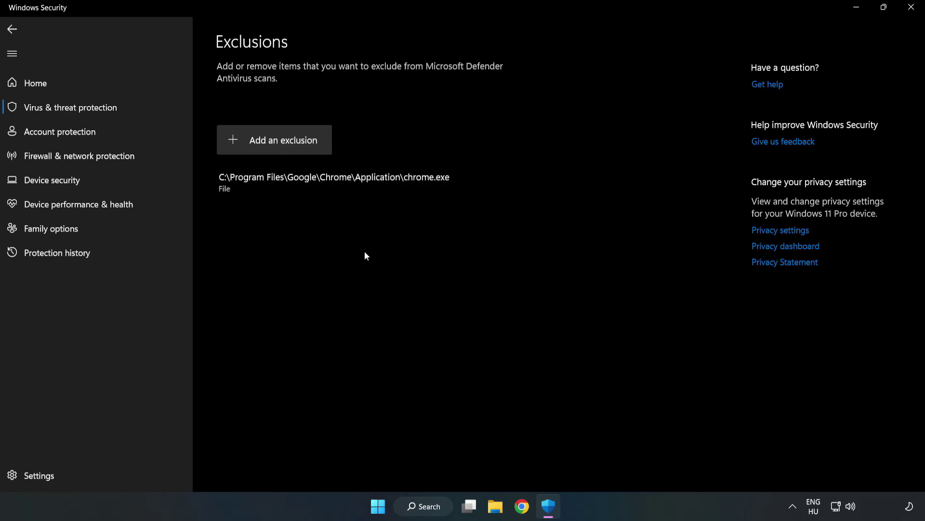
left_click(910, 11)
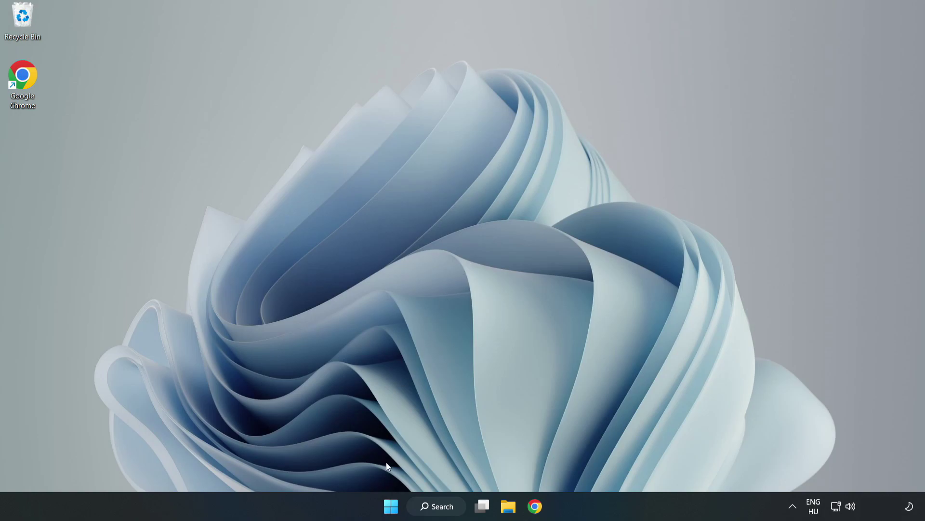
- Restart the PC from the Windows power options
left_click(391, 506)
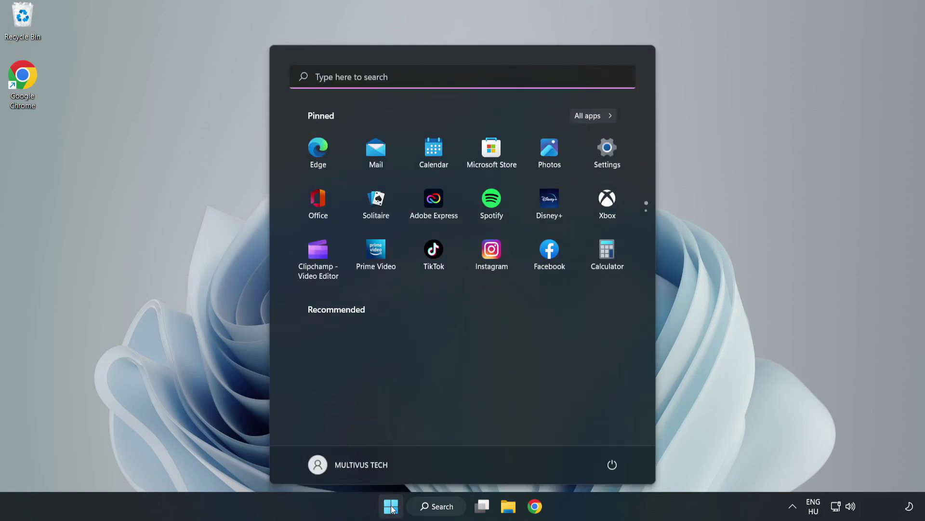
left_click(617, 465)
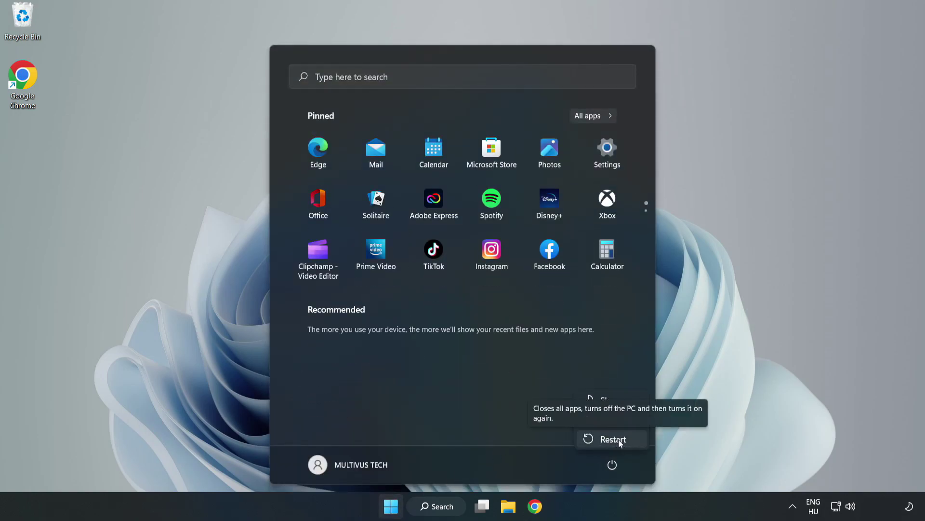